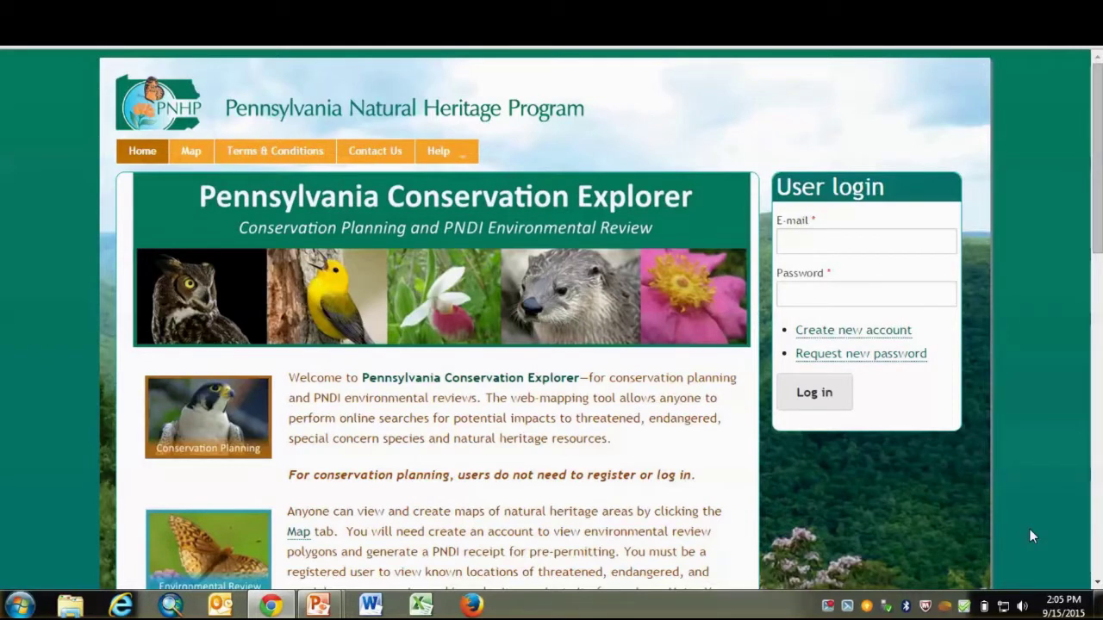
Open the Conservation Explorer map and agree to the terms of use
{"action": "mouse_move", "coordinate": [457, 154]}
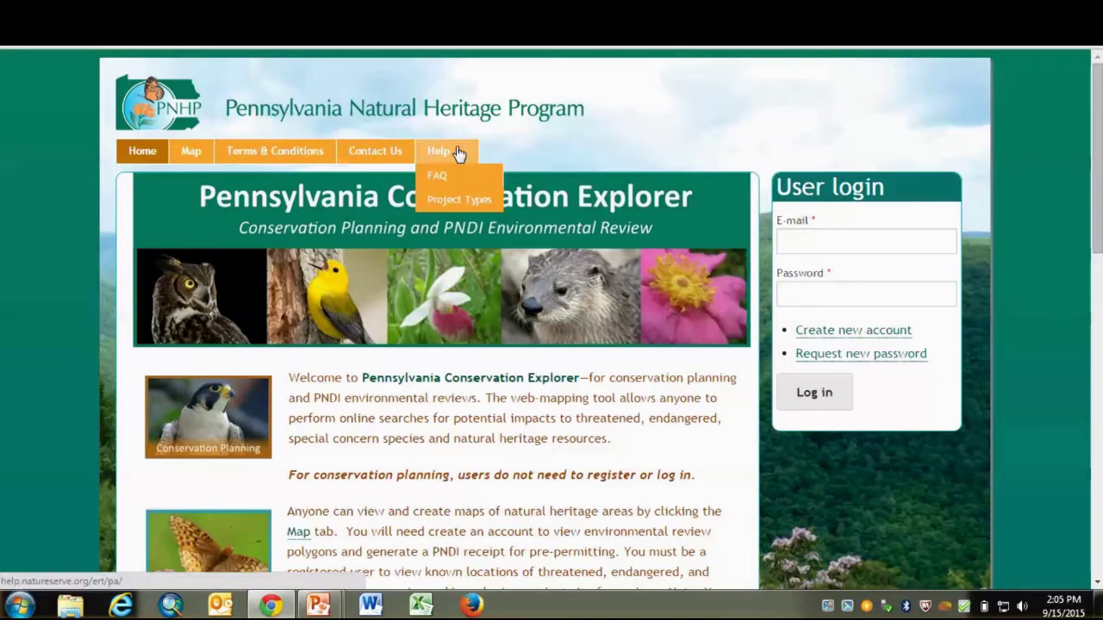
{"action": "left_click", "coordinate": [190, 149]}
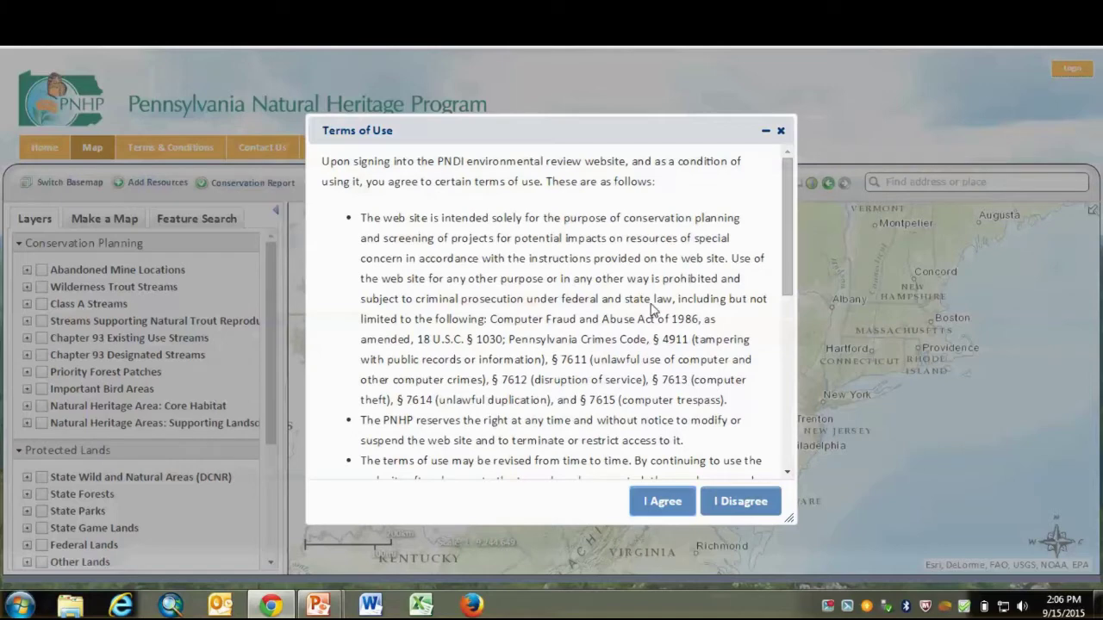
{"action": "left_click", "coordinate": [664, 507]}
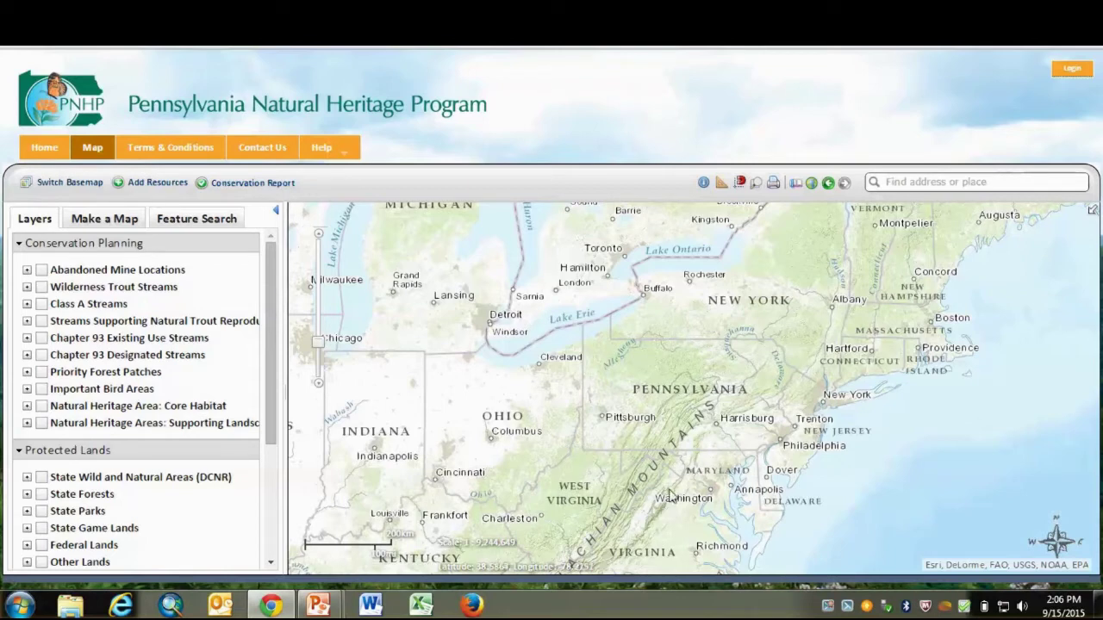
Show the Wilderness Trout Streams, Streams Supporting Natural Trout Reproduction, Natural Heritage Area: Core Habitat and Other Lands layers around State College
{"action": "left_click_drag", "start_coordinate": [673, 382], "coordinate": [741, 423]}
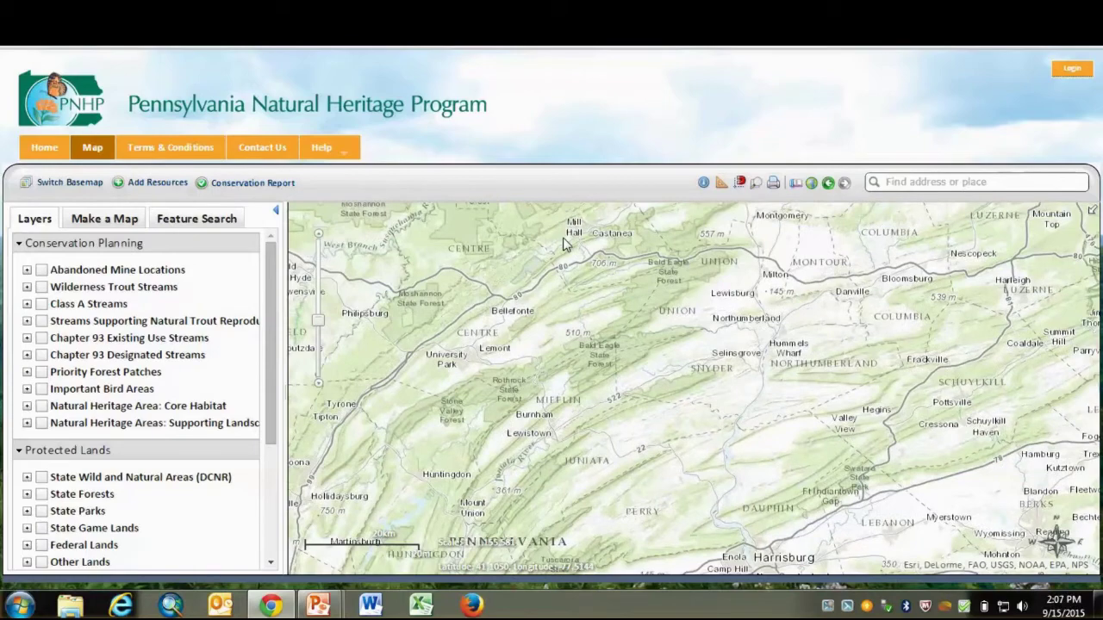
{"action": "left_click_drag", "start_coordinate": [407, 317], "coordinate": [525, 404]}
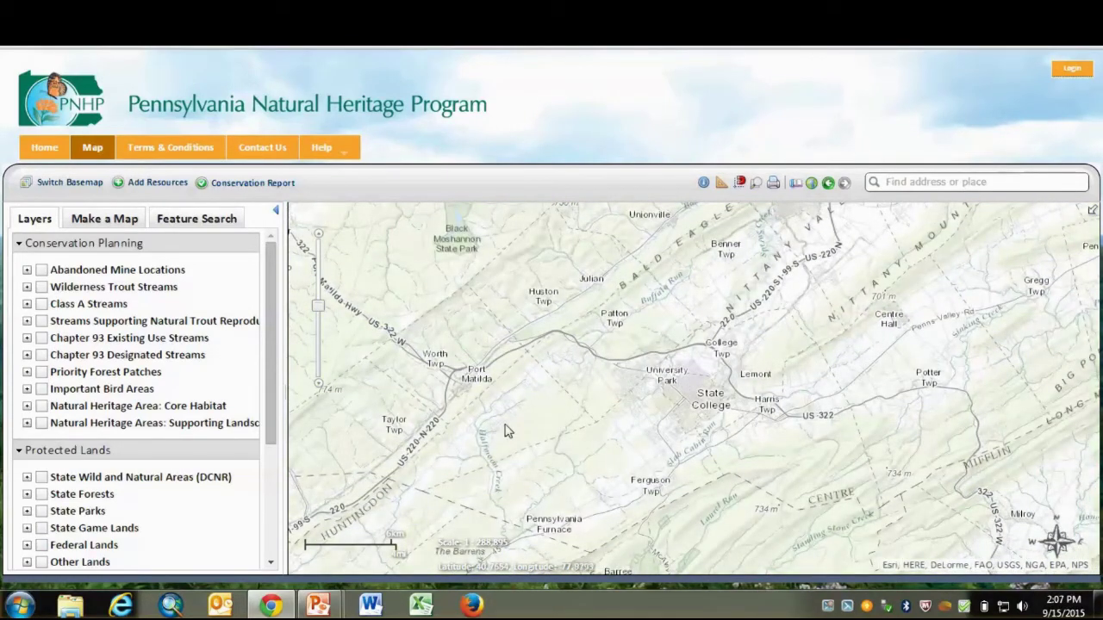
{"action": "left_click", "coordinate": [42, 288]}
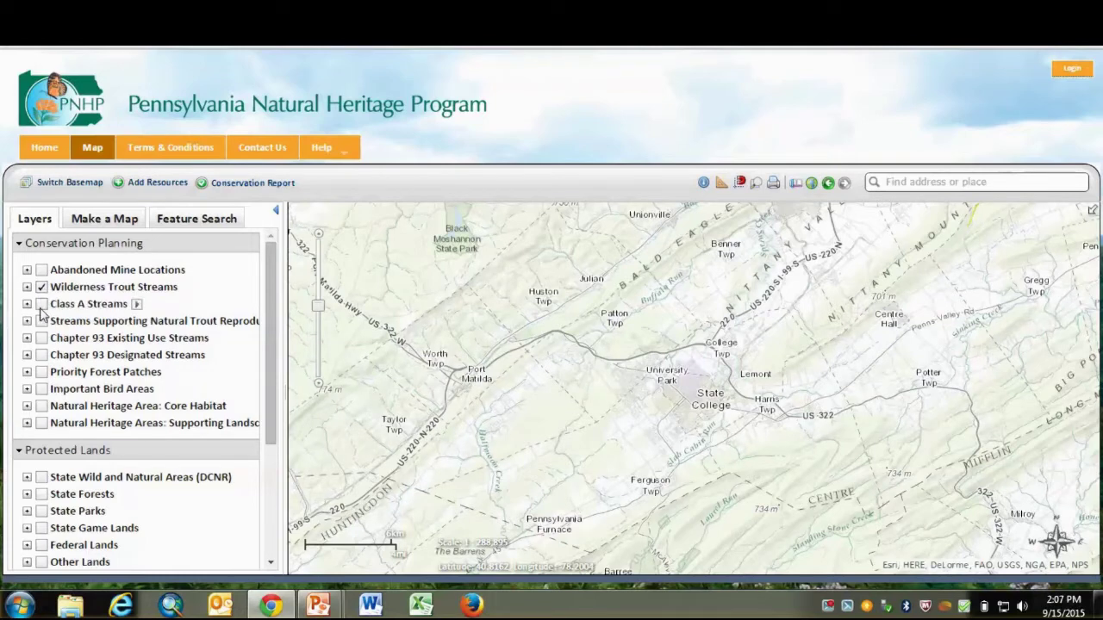
{"action": "left_click", "coordinate": [42, 322]}
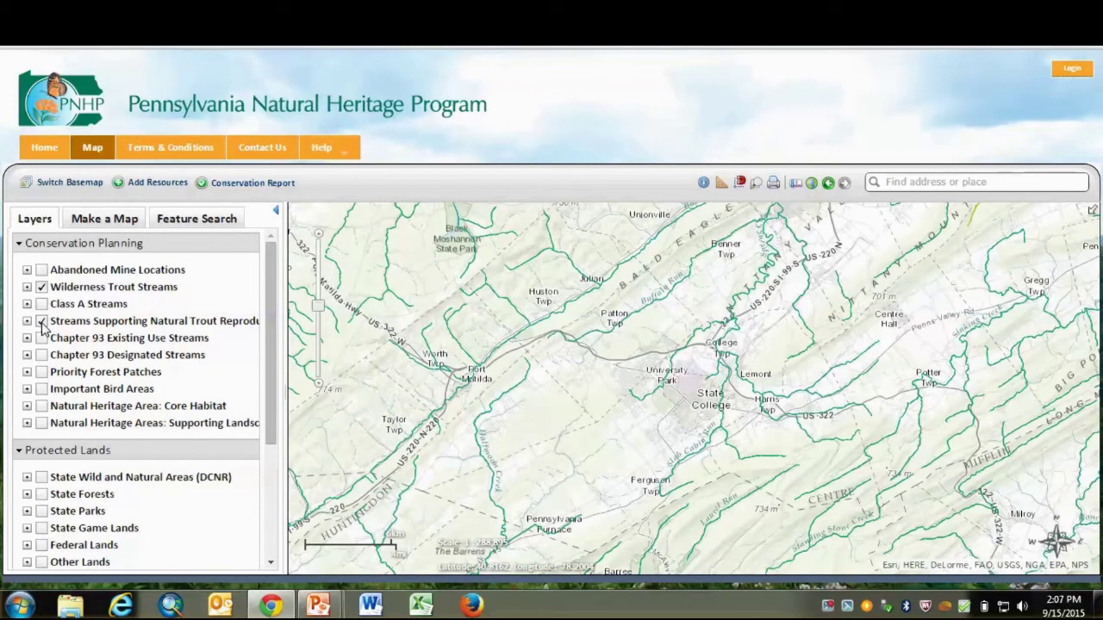
{"action": "left_click", "coordinate": [41, 407]}
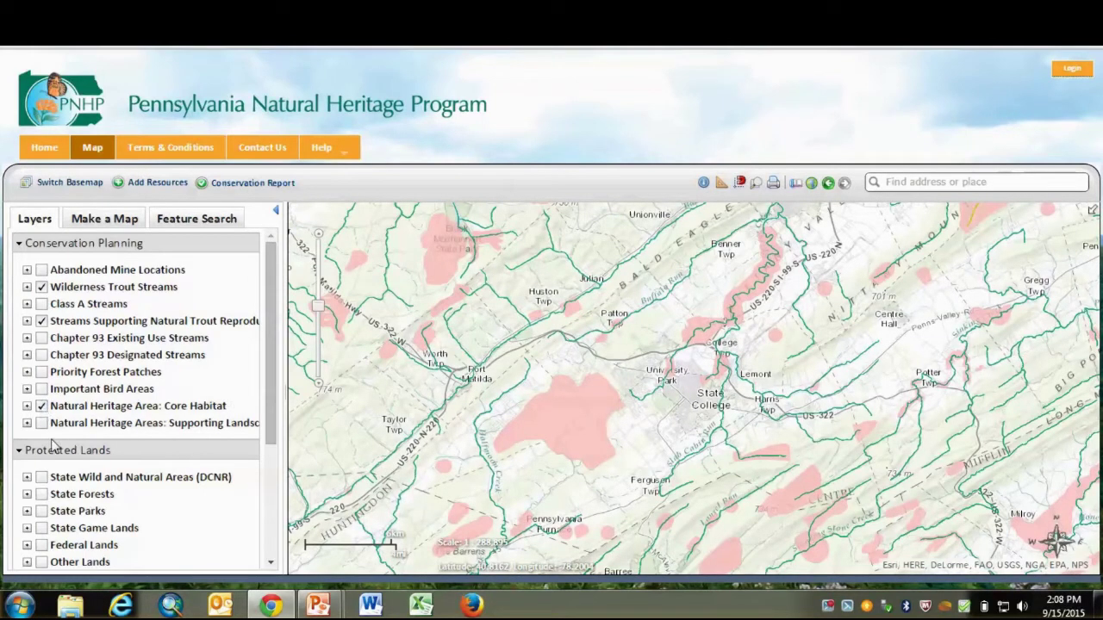
{"action": "scroll", "coordinate": [42, 566], "scroll_direction": "down", "scroll_amount": 1}
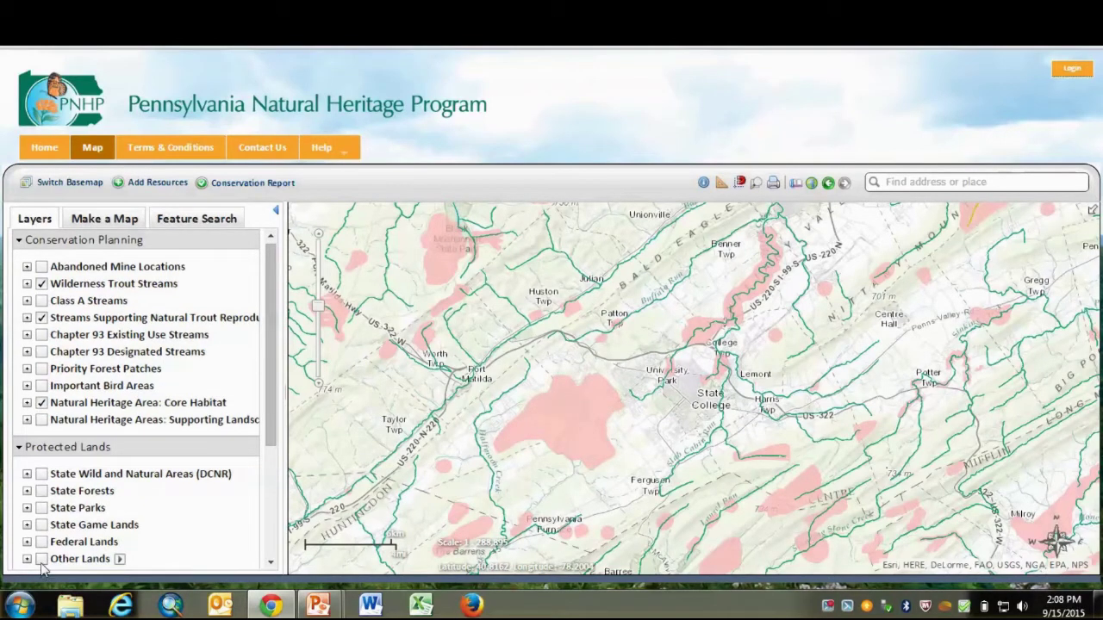
{"action": "left_click", "coordinate": [41, 562]}
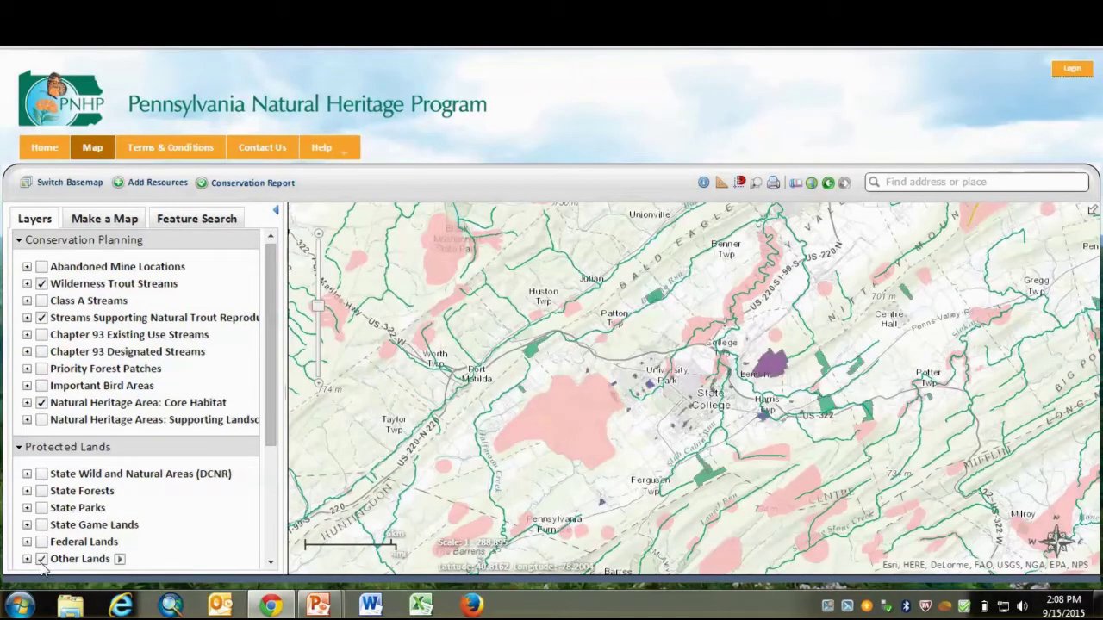
Show the Chapter 93 Designated Streams layer and expand the legends of that layer and of Other Lands
{"action": "left_click", "coordinate": [41, 351]}
{"action": "left_click", "coordinate": [27, 352]}
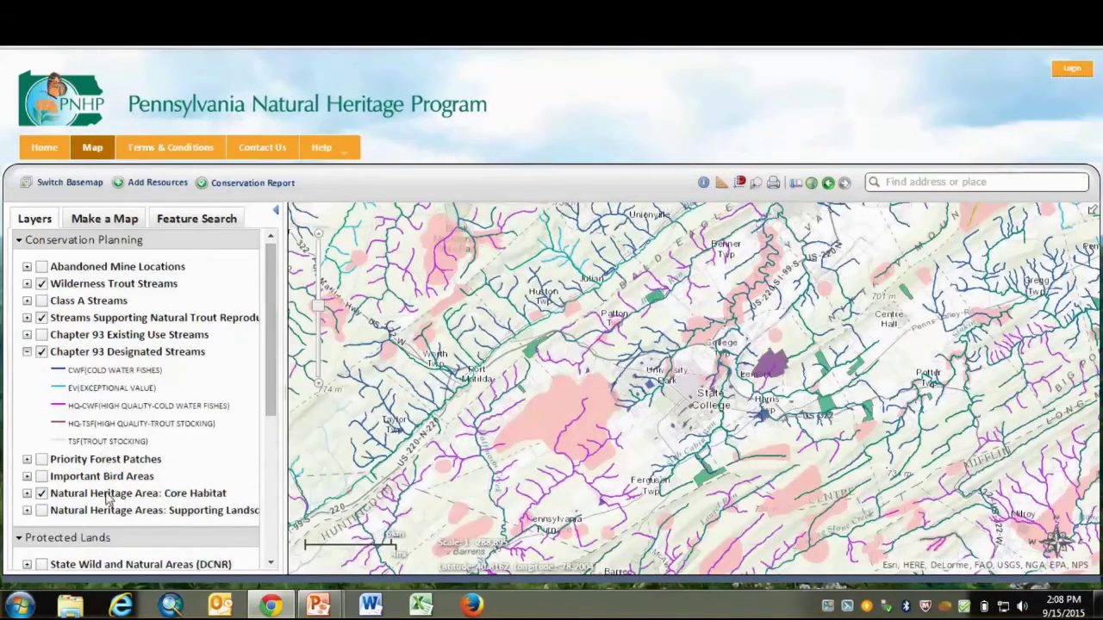
{"action": "left_click_drag", "start_coordinate": [274, 392], "coordinate": [280, 483]}
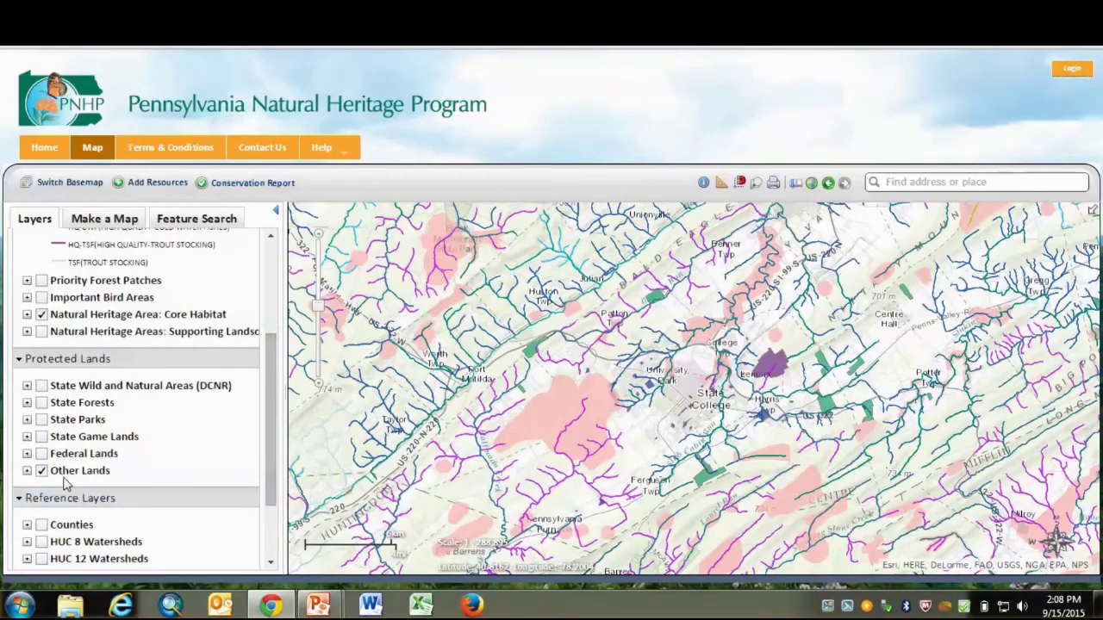
{"action": "left_click", "coordinate": [26, 472]}
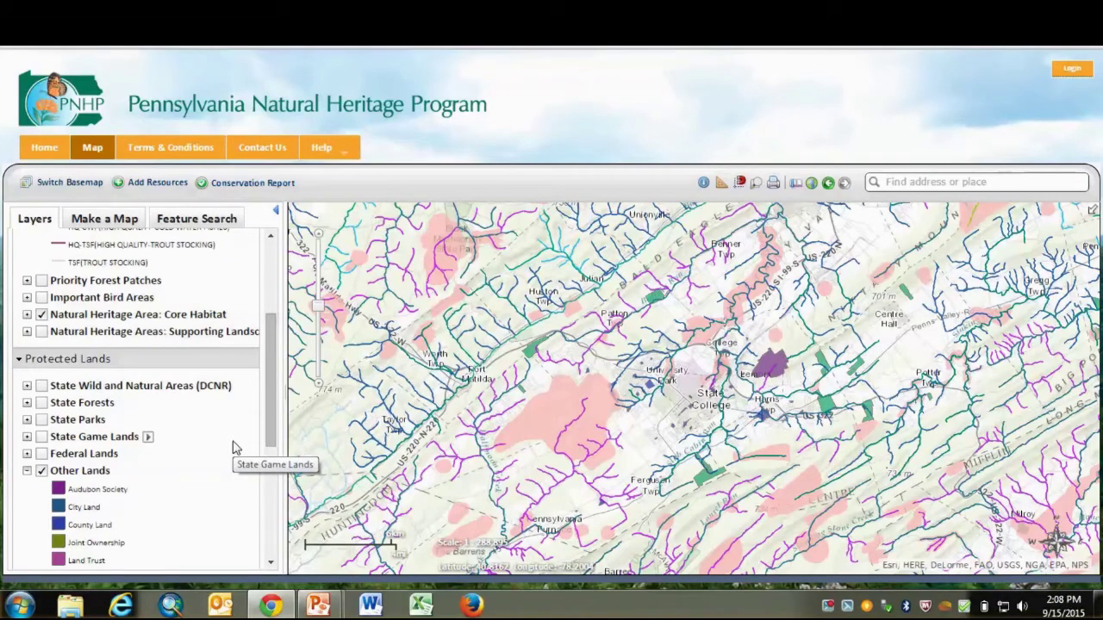
Switch the basemap to satellite imagery
{"action": "left_click", "coordinate": [69, 183]}
{"action": "left_click", "coordinate": [371, 292]}
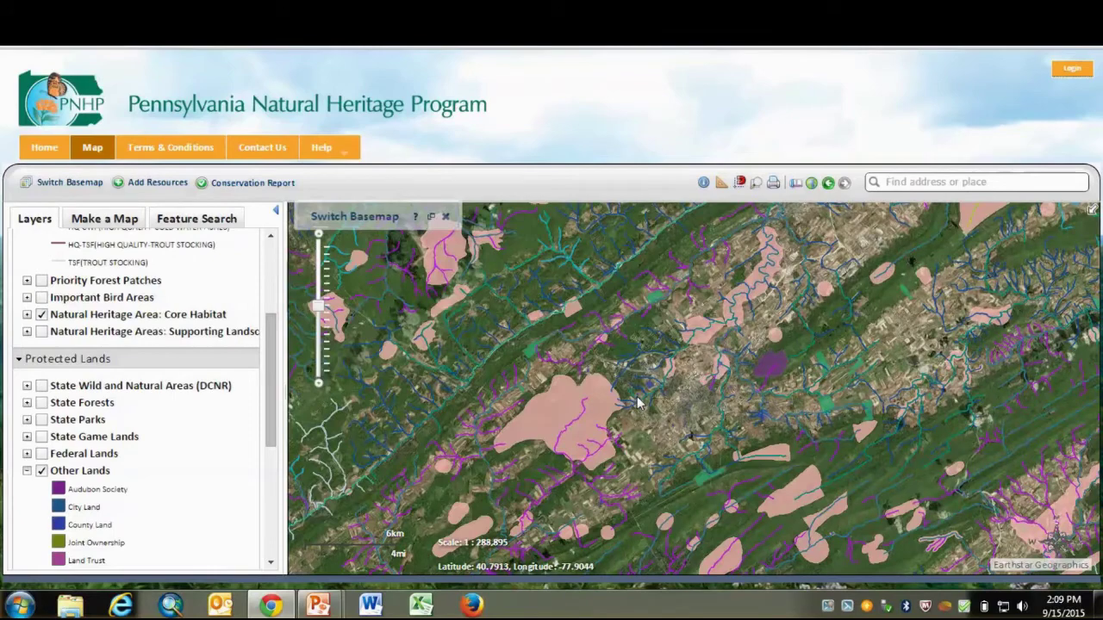
Identify the Natural Heritage Area: Core Habitat polygon just south of the highway, west of the stadium near State College
{"action": "left_click_drag", "start_coordinate": [619, 271], "coordinate": [738, 388]}
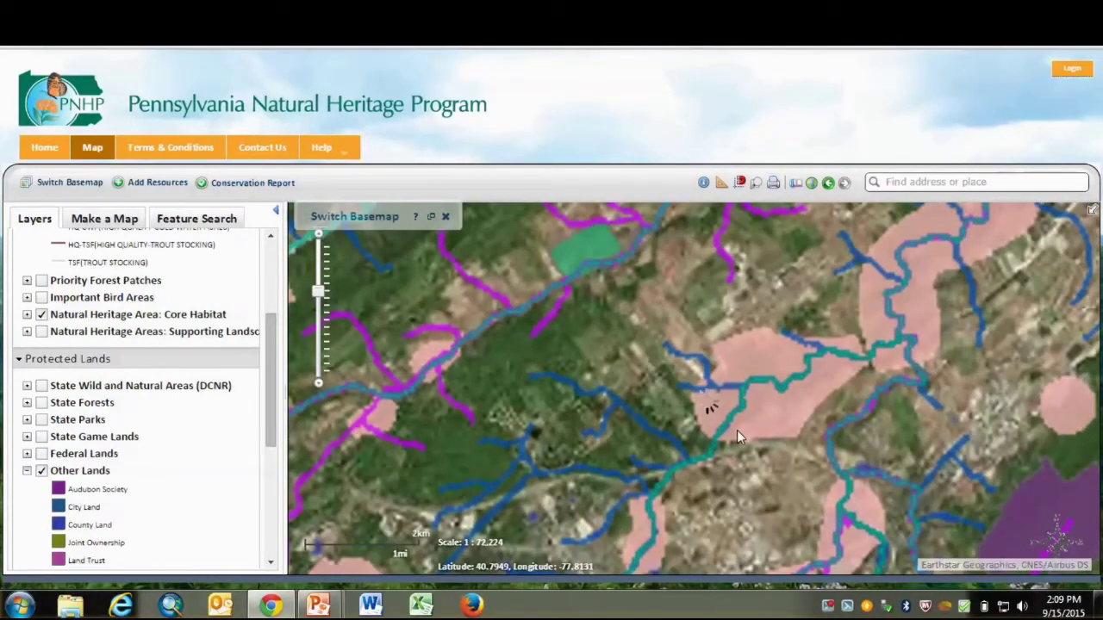
{"action": "left_click_drag", "start_coordinate": [447, 343], "coordinate": [760, 541]}
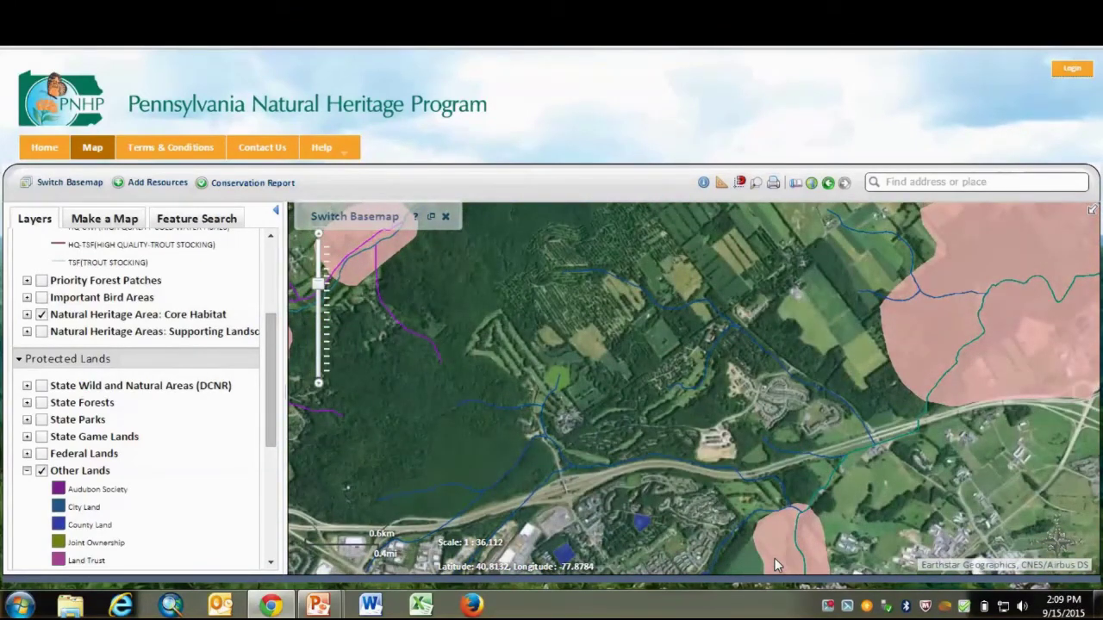
{"action": "left_click_drag", "start_coordinate": [452, 289], "coordinate": [865, 577]}
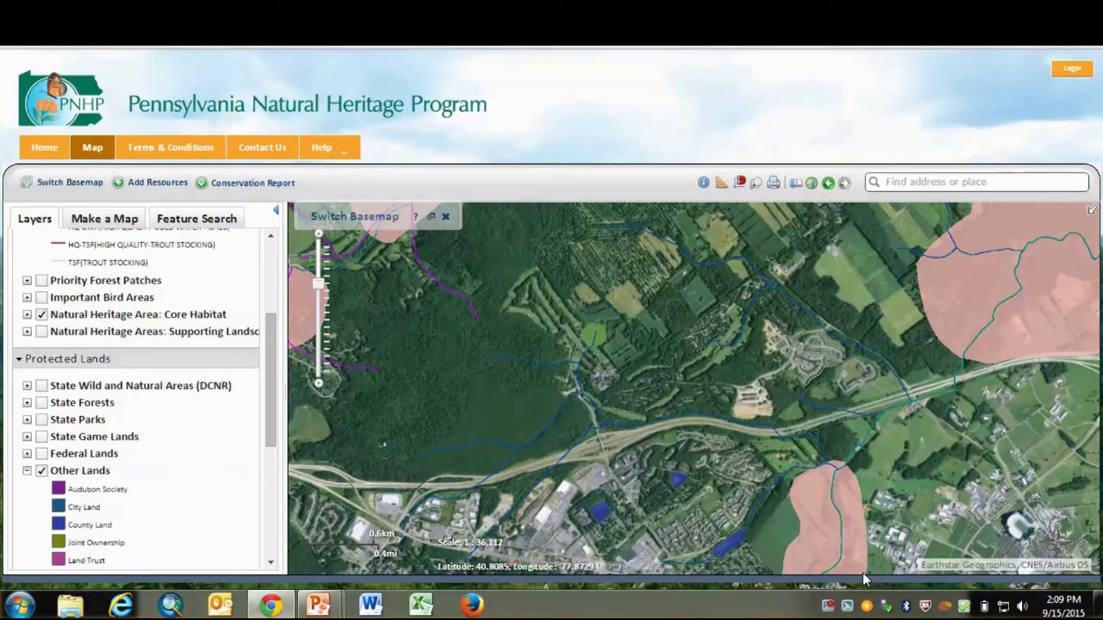
{"action": "left_click", "coordinate": [703, 184]}
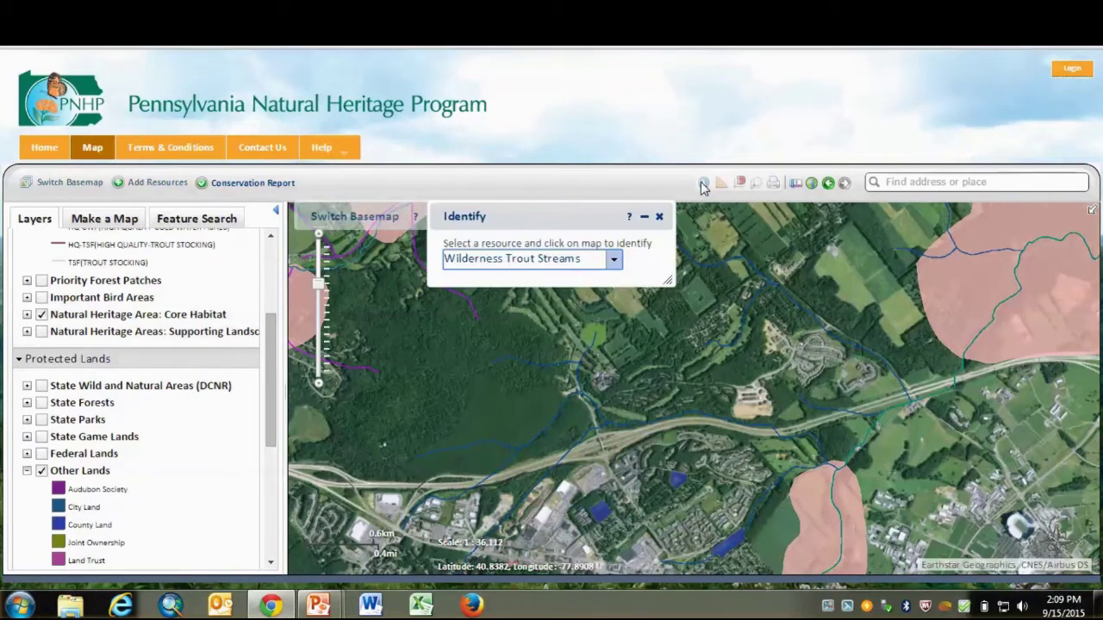
{"action": "left_click", "coordinate": [613, 262]}
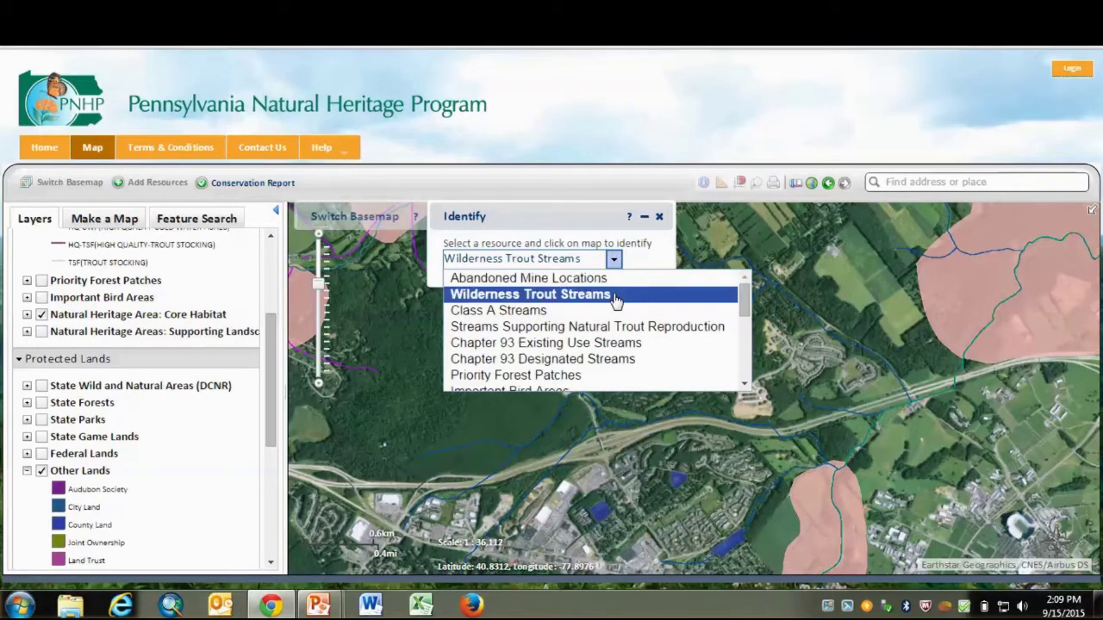
{"action": "left_click_drag", "start_coordinate": [739, 301], "coordinate": [746, 334]}
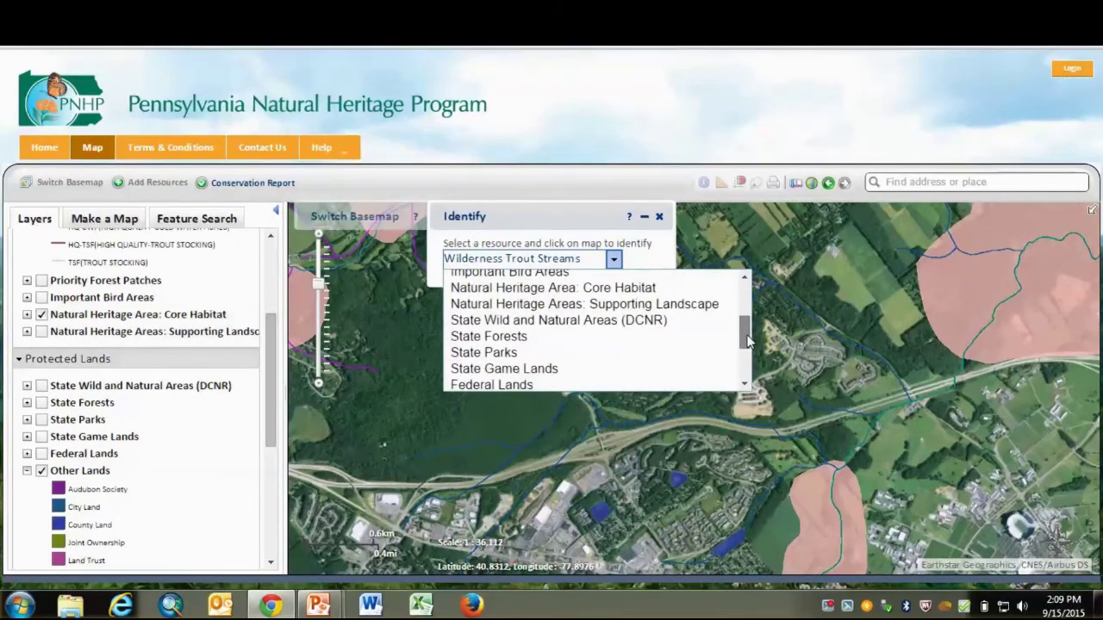
{"action": "left_click", "coordinate": [607, 289]}
{"action": "left_click", "coordinate": [811, 509]}
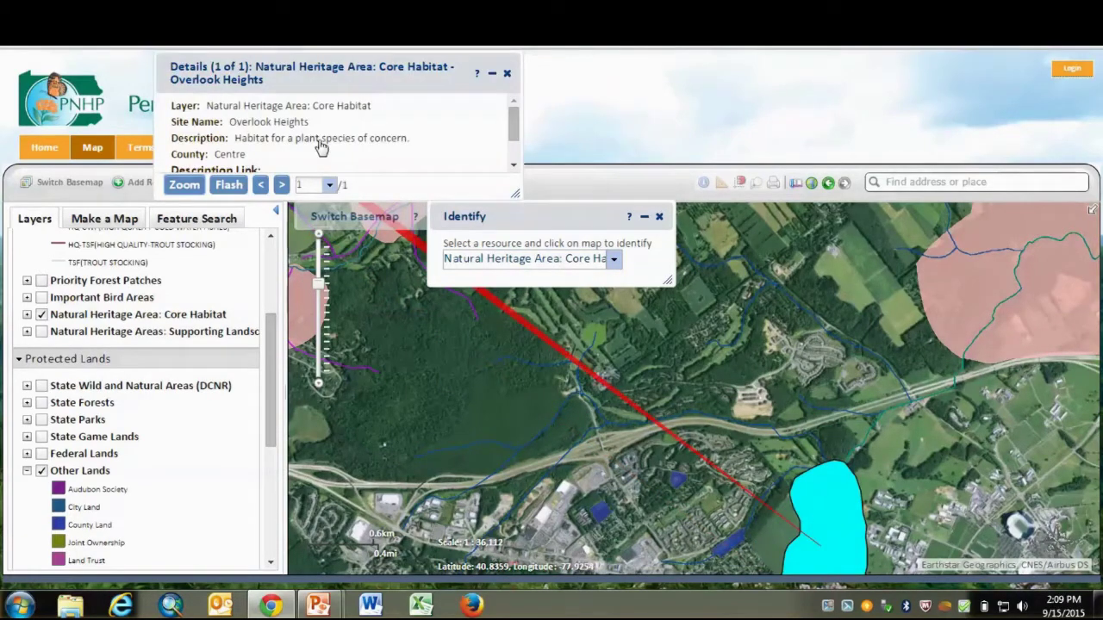
Move and enlarge the details window to read the habitat's full record and description link, and close the identify windows
{"action": "left_click_drag", "start_coordinate": [289, 76], "coordinate": [460, 350]}
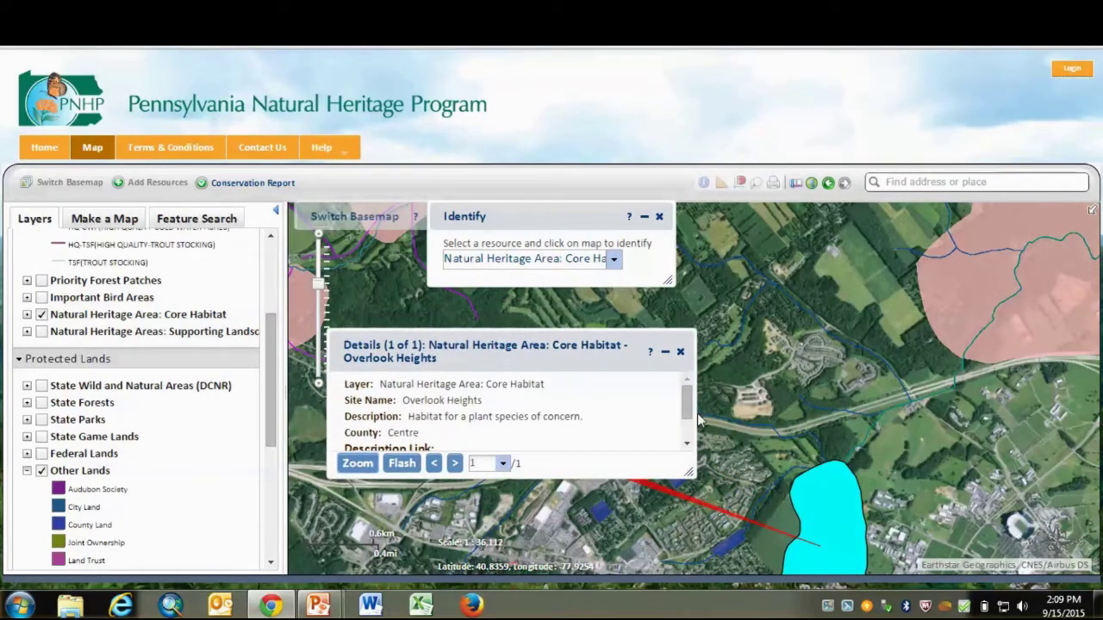
{"action": "scroll", "coordinate": [689, 405], "scroll_direction": "down", "scroll_amount": 2}
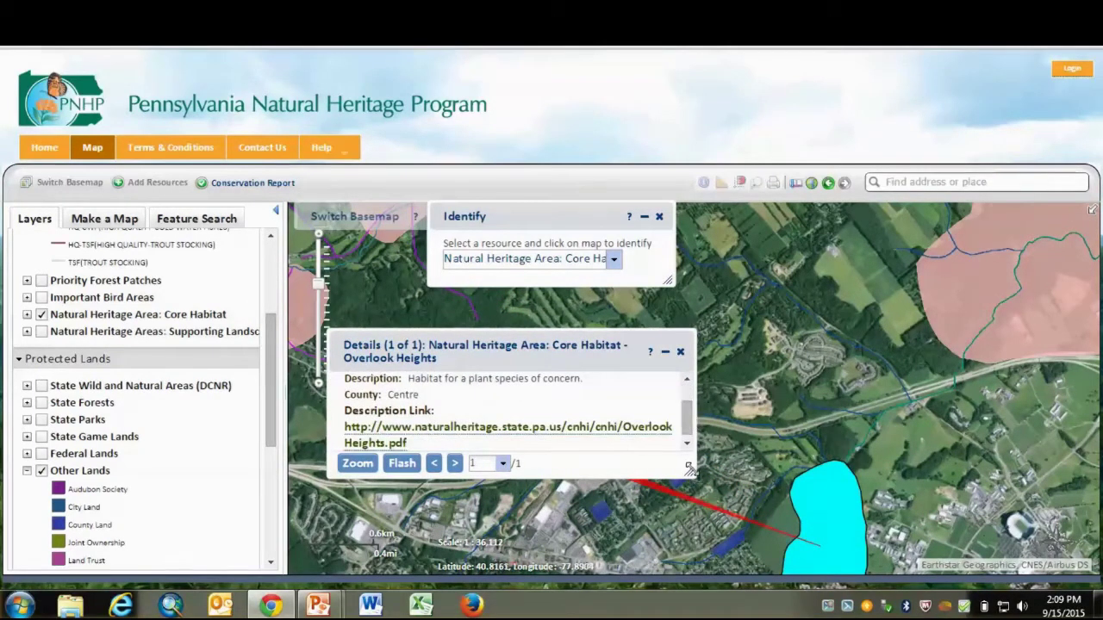
{"action": "left_click_drag", "start_coordinate": [707, 487], "coordinate": [771, 544]}
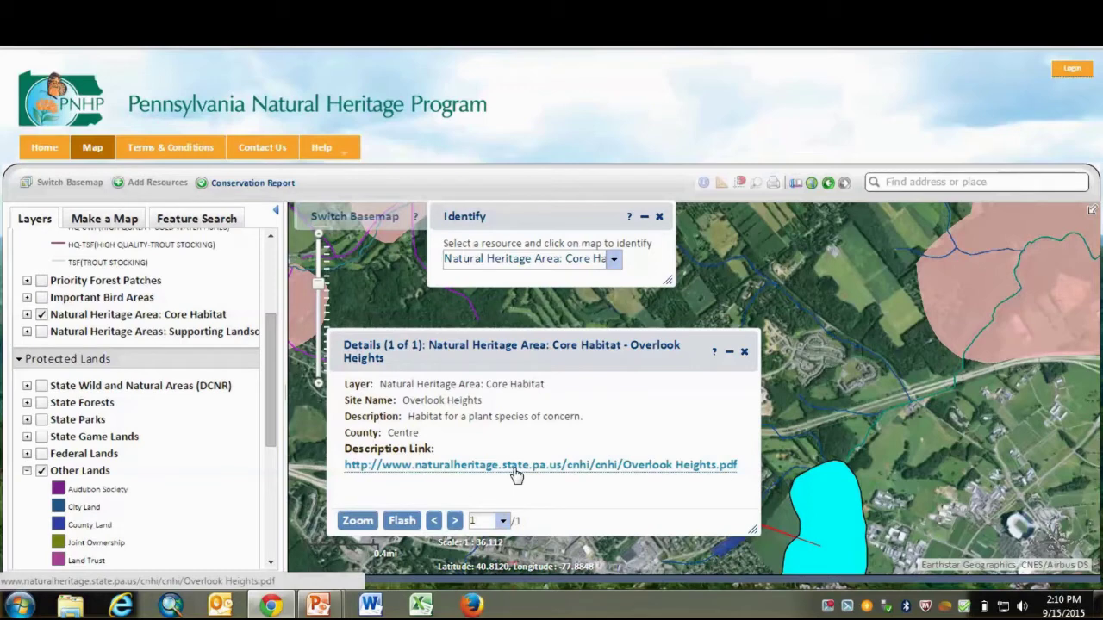
{"action": "left_click", "coordinate": [960, 186]}
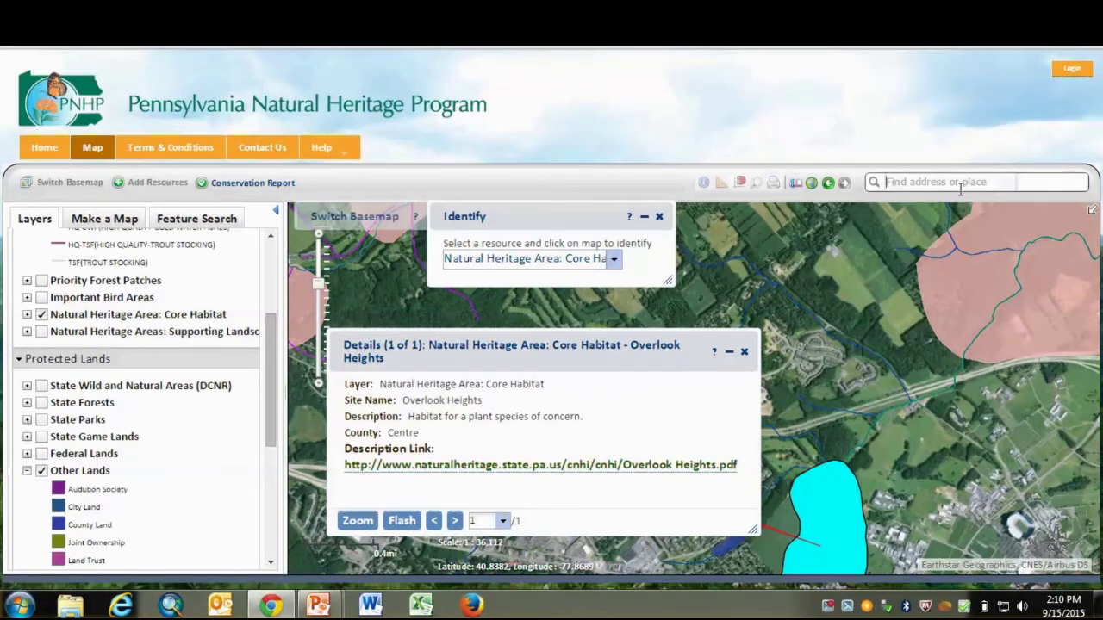
{"action": "left_click", "coordinate": [744, 352]}
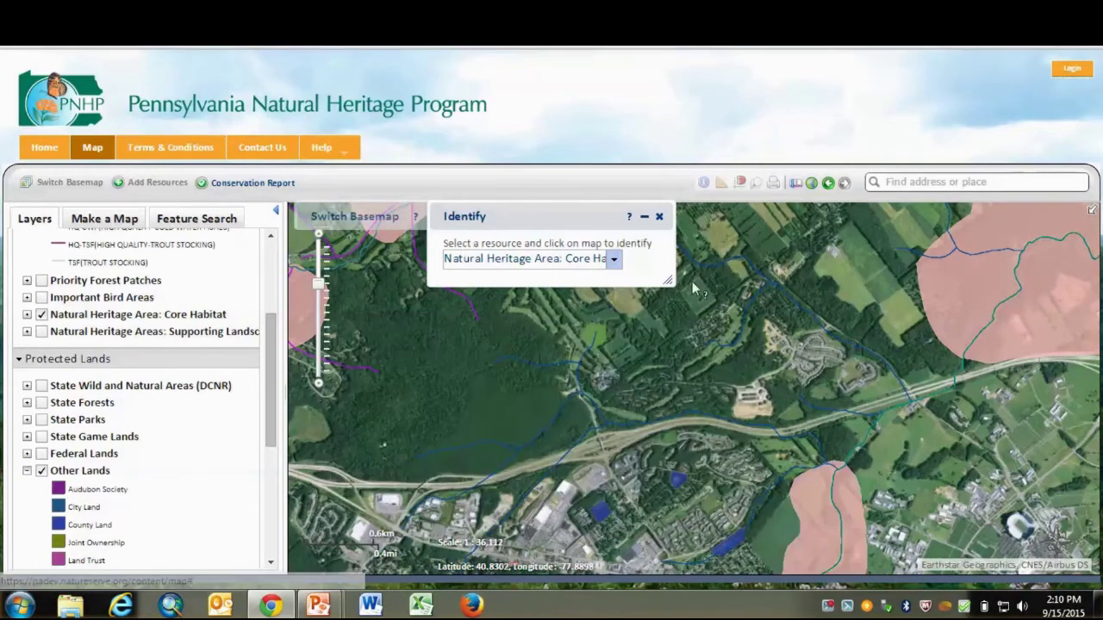
{"action": "left_click", "coordinate": [660, 217]}
Search the map for Berlin, PA
{"action": "left_click", "coordinate": [898, 182]}
{"action": "type", "text": "Ber"}
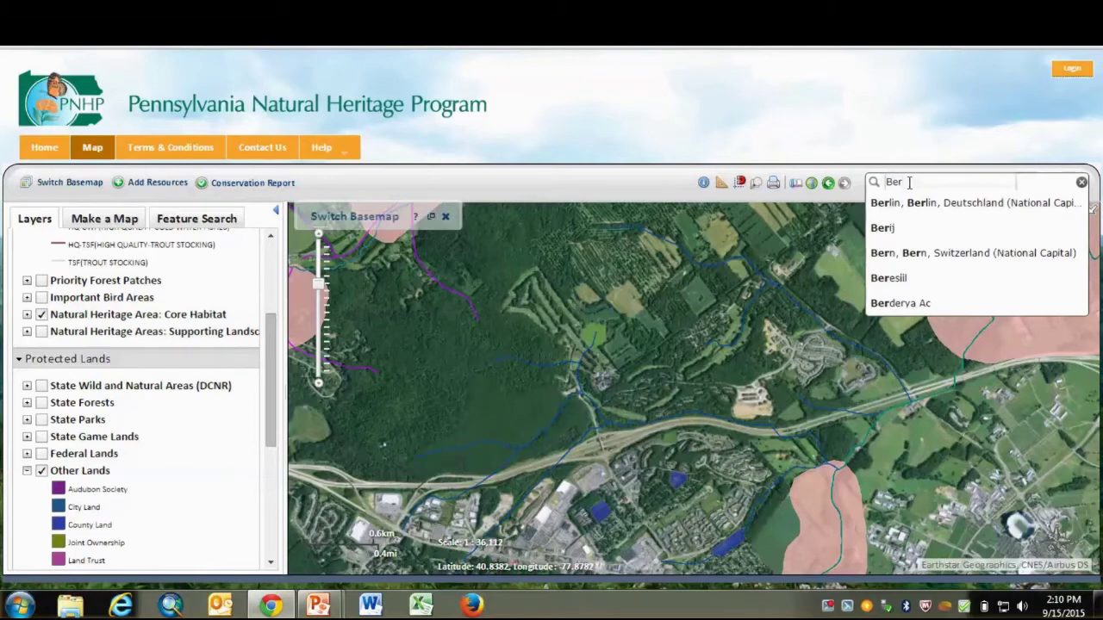
{"action": "type", "text": "lin, PA"}
{"action": "key", "text": "Return"}
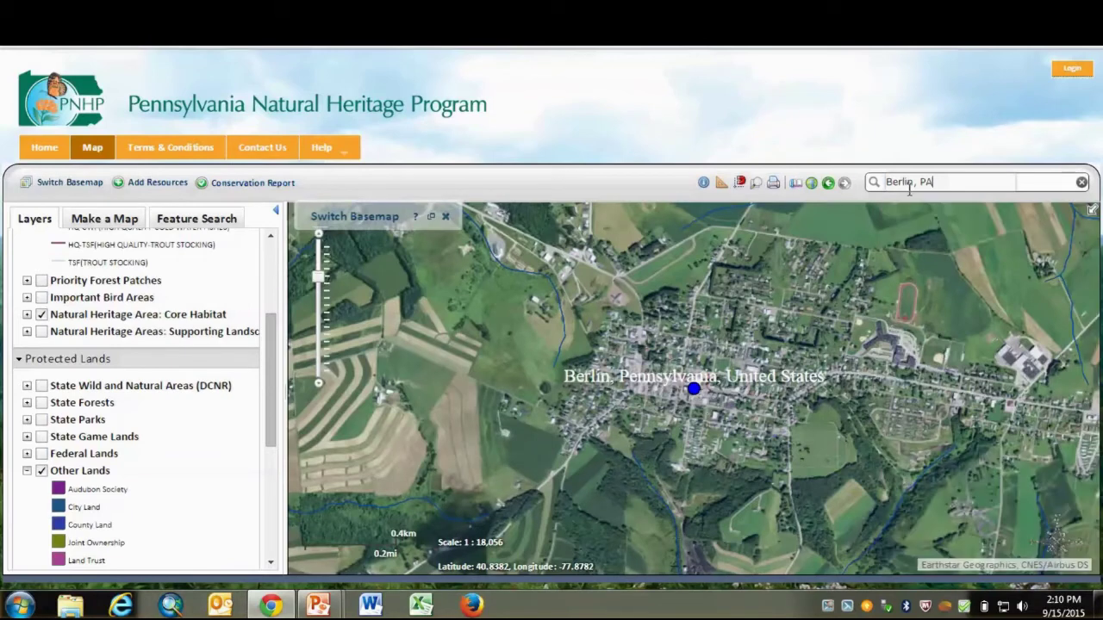
Zoom the map around Berlin to a scale of 1:9,028 using Zoom To Coordinates or Scale
{"action": "left_click", "coordinate": [828, 184]}
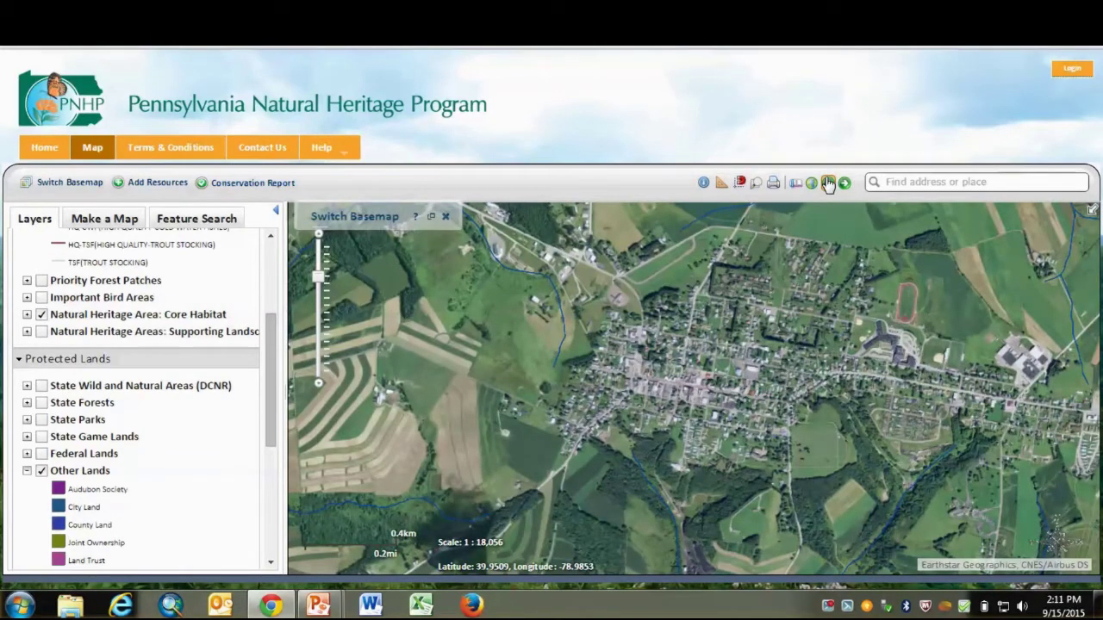
{"action": "left_click", "coordinate": [828, 184]}
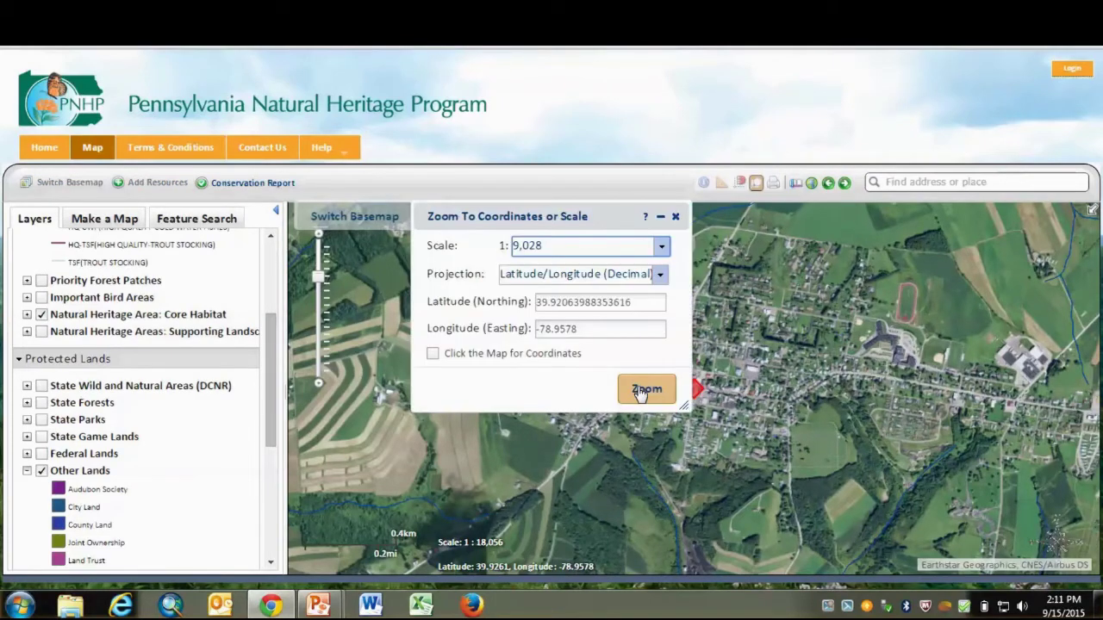
{"action": "left_click", "coordinate": [639, 393]}
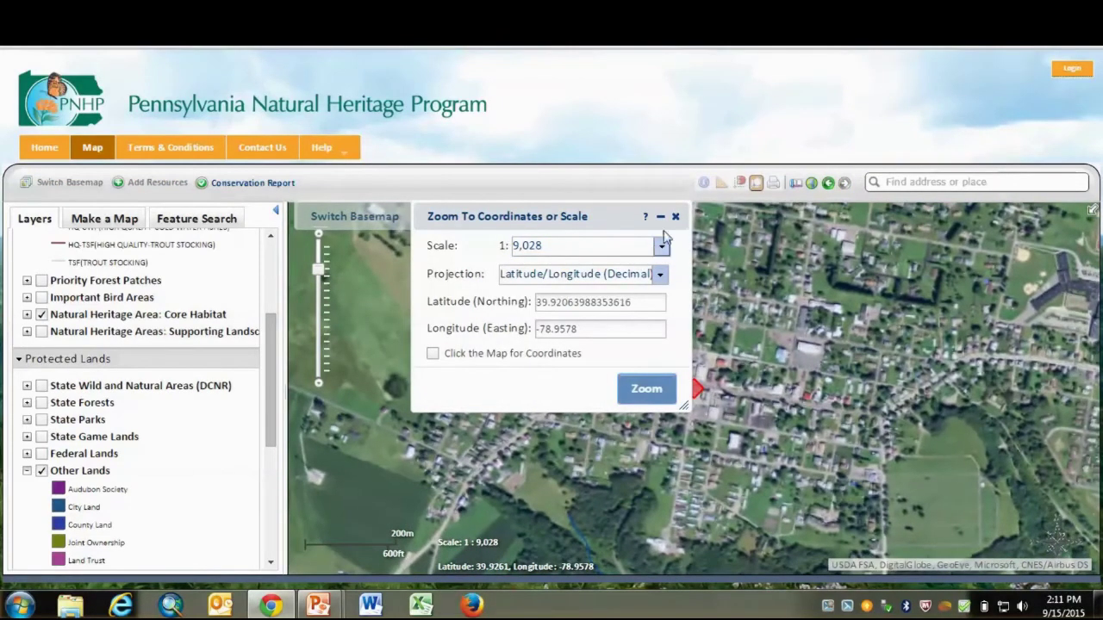
{"action": "left_click", "coordinate": [675, 216]}
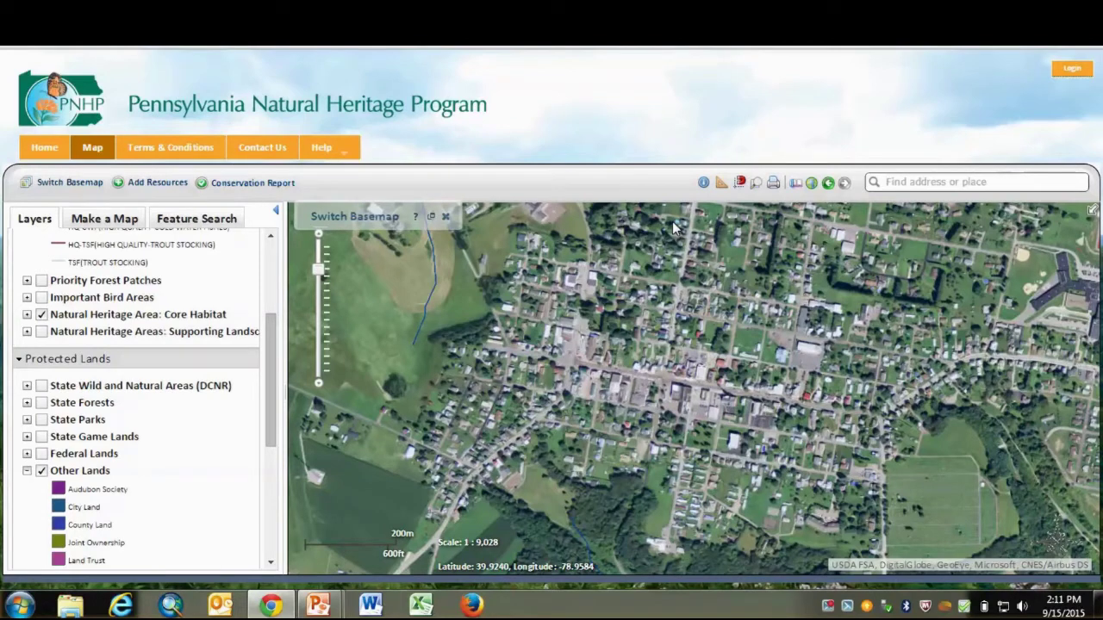
Set up a feature search with State Parks as the resource
{"action": "left_click", "coordinate": [191, 224]}
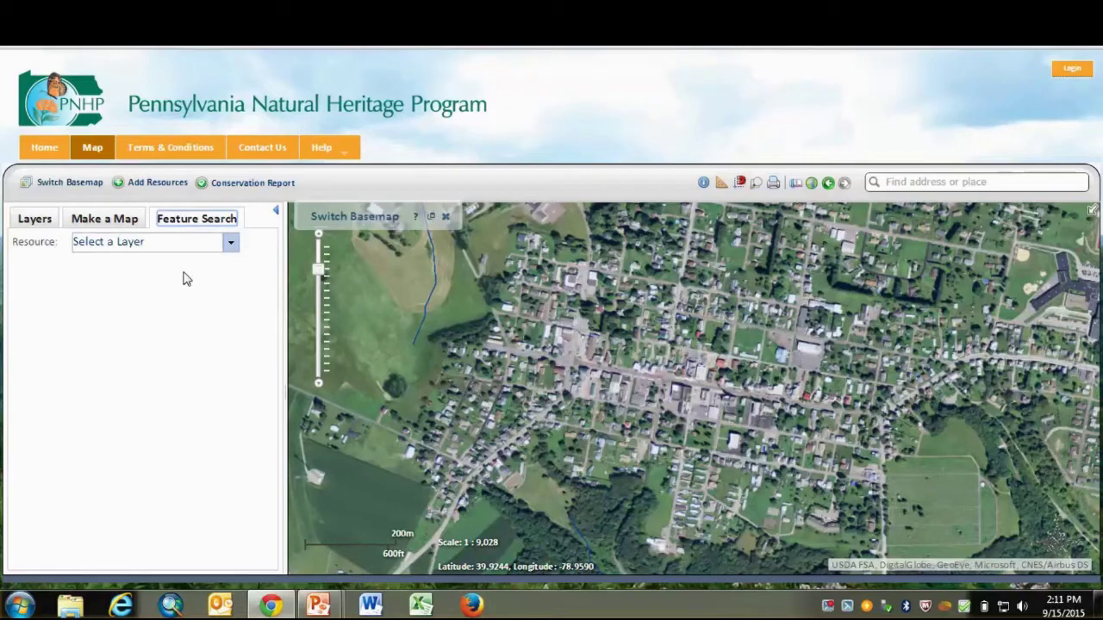
{"action": "left_click", "coordinate": [231, 245]}
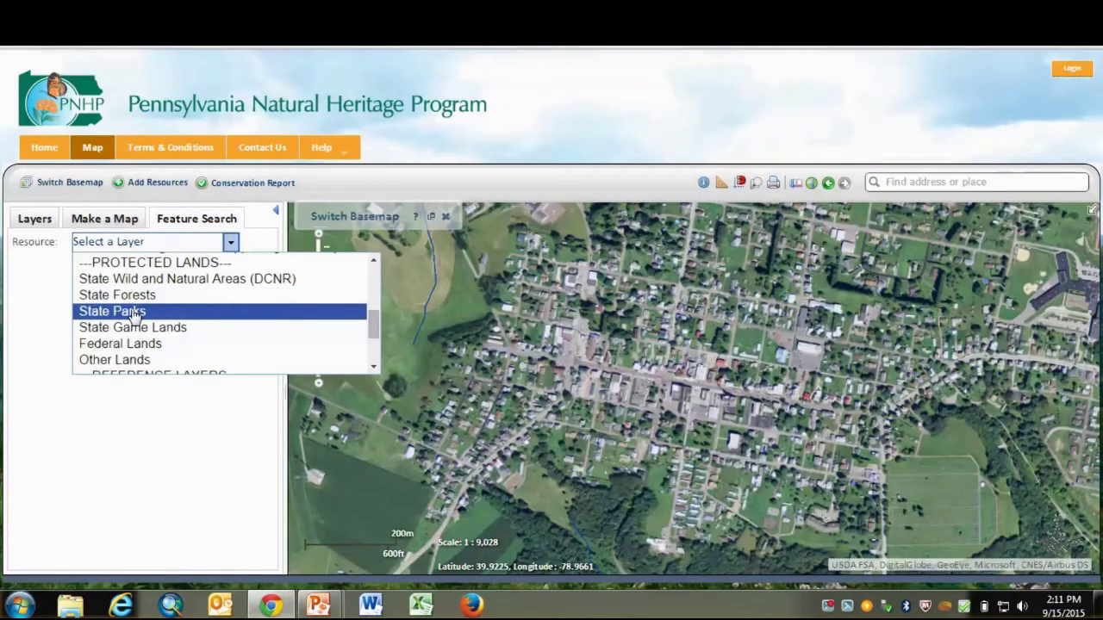
{"action": "left_click", "coordinate": [138, 314]}
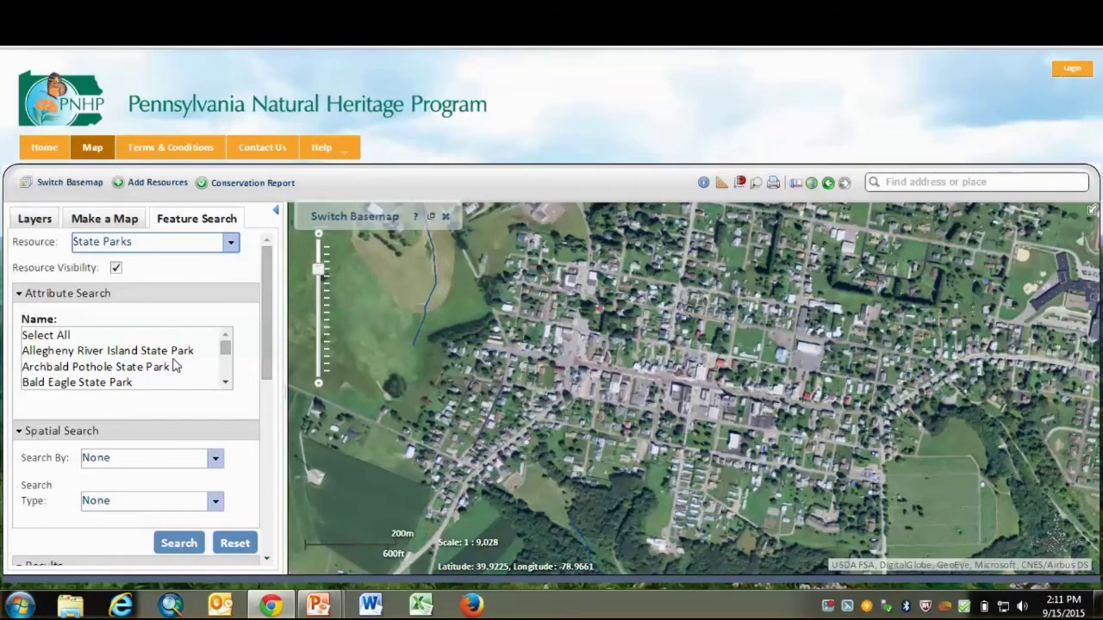
Search the state parks for Ricketts Glen State Park and zoom the map to all State Parks results
{"action": "left_click_drag", "start_coordinate": [225, 351], "coordinate": [225, 369]}
{"action": "left_click", "coordinate": [86, 343]}
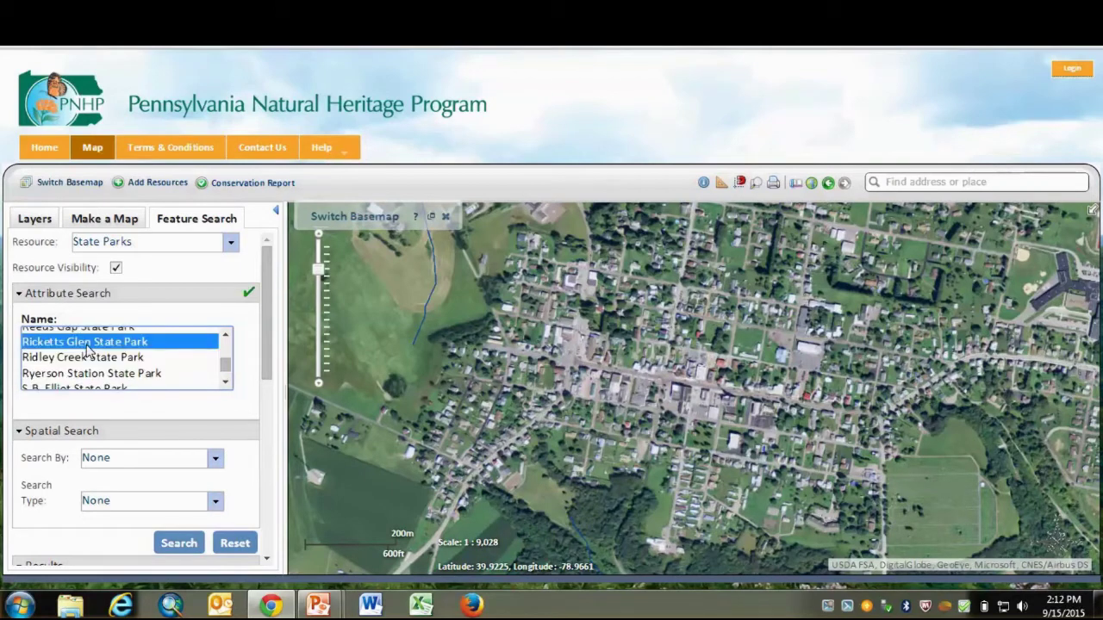
{"action": "left_click", "coordinate": [178, 544]}
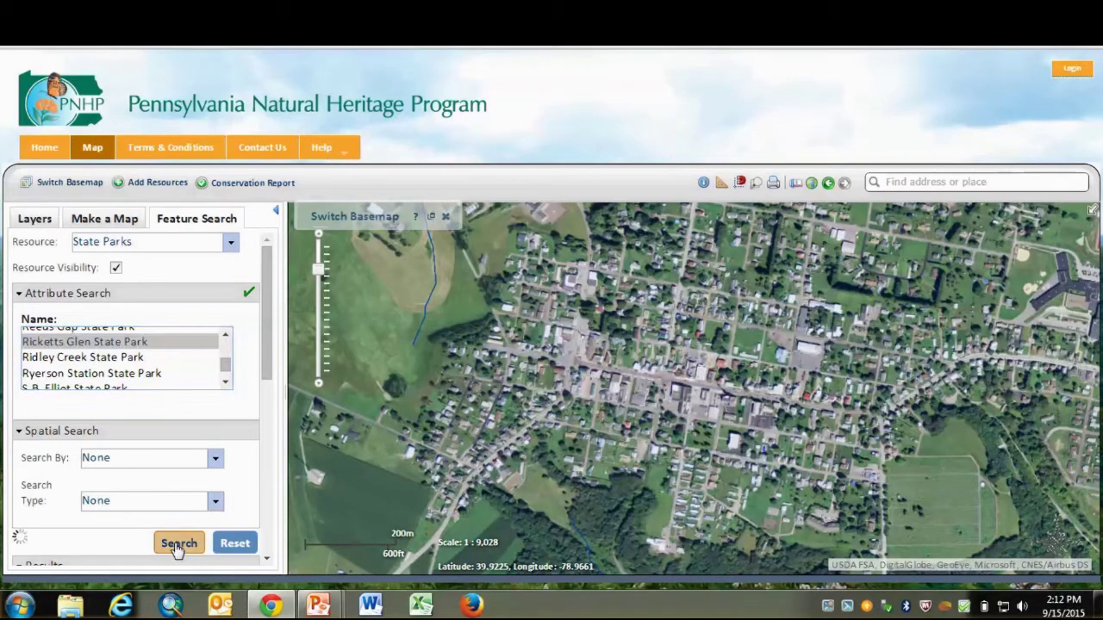
{"action": "left_click", "coordinate": [86, 387]}
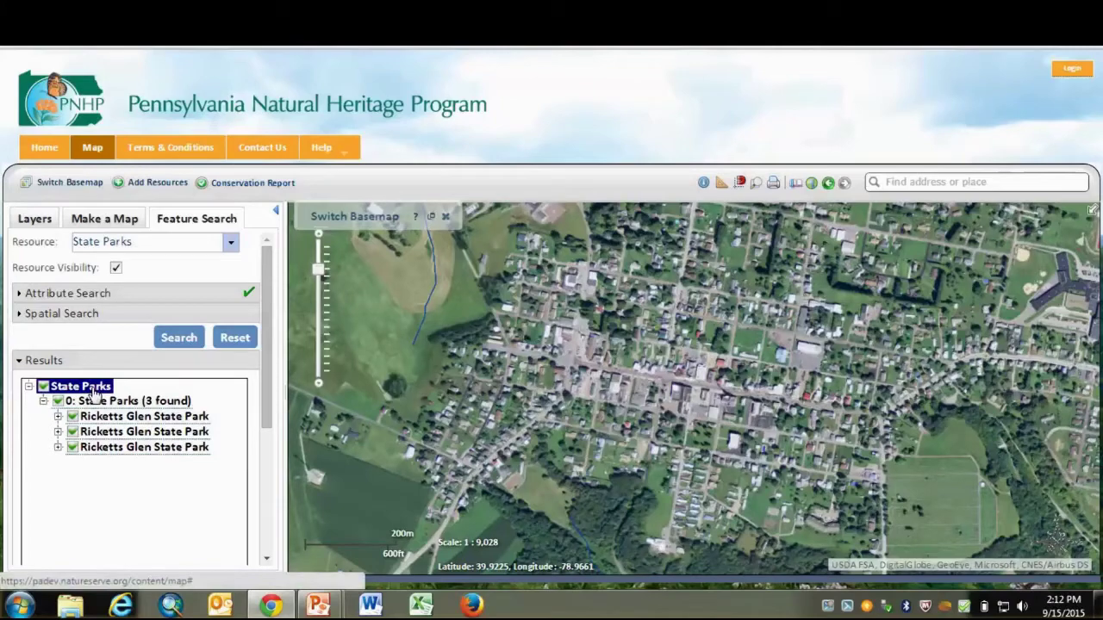
{"action": "scroll", "coordinate": [268, 388], "scroll_direction": "down", "scroll_amount": 3}
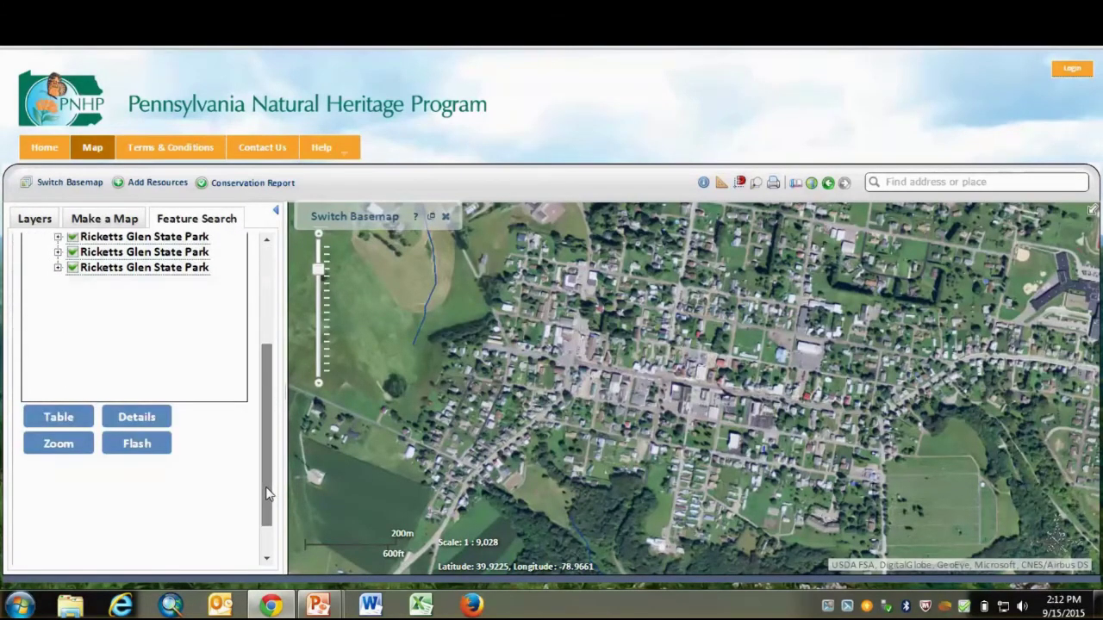
{"action": "left_click", "coordinate": [65, 452]}
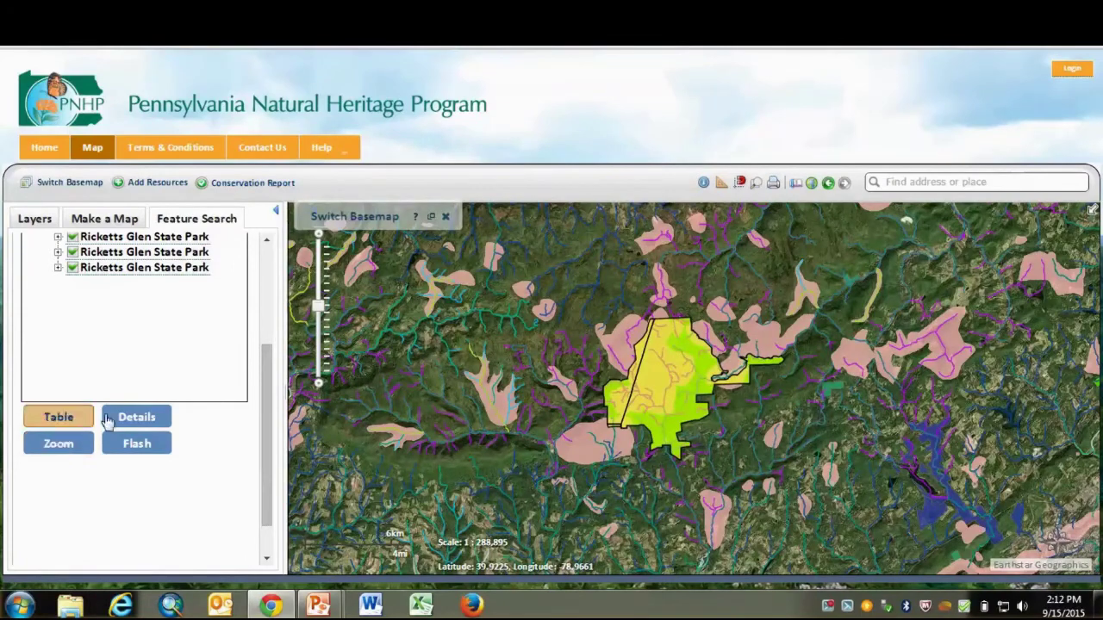
Switch the basemap to Topographic and hide the Chapter 93 Designated, natural trout reproduction, Wilderness Trout Streams and Other Lands layers
{"action": "left_click", "coordinate": [434, 220]}
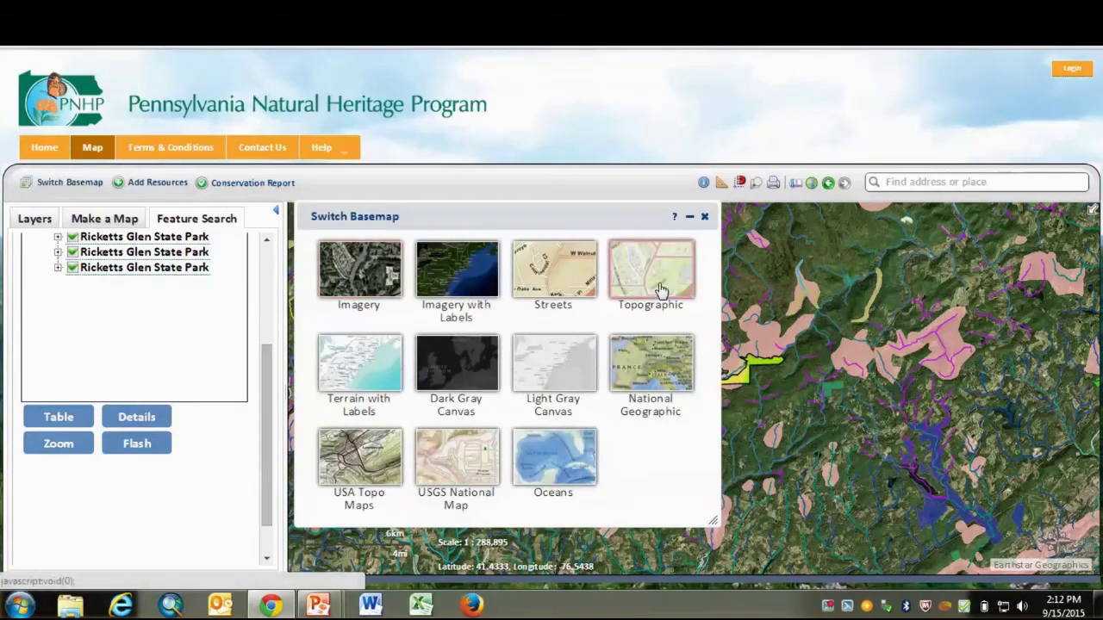
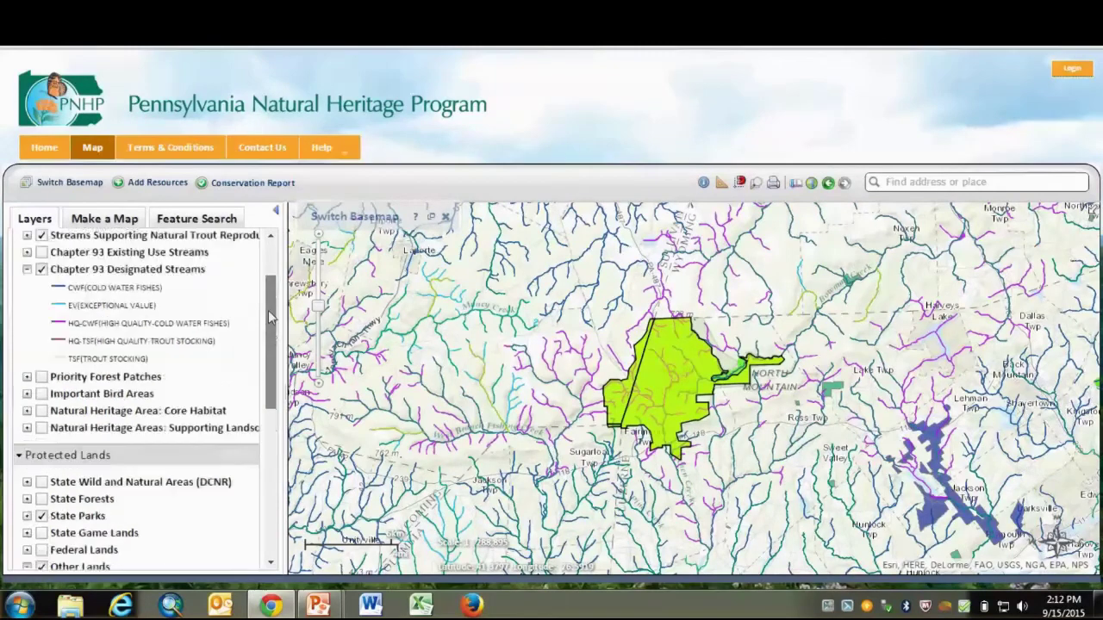
{"action": "left_click", "coordinate": [41, 355]}
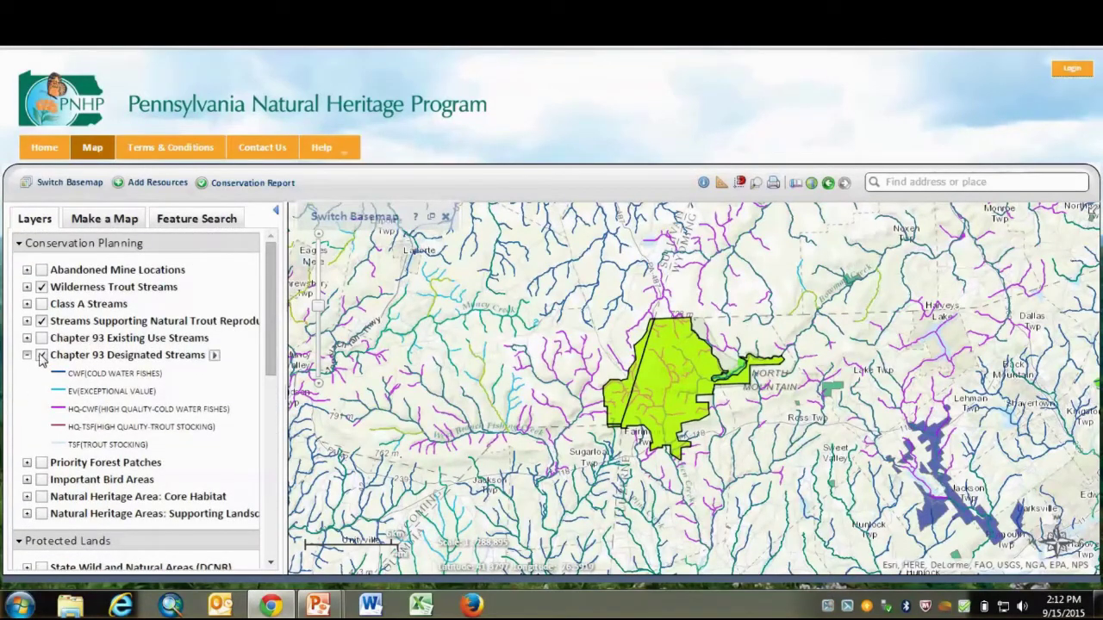
{"action": "left_click", "coordinate": [41, 320]}
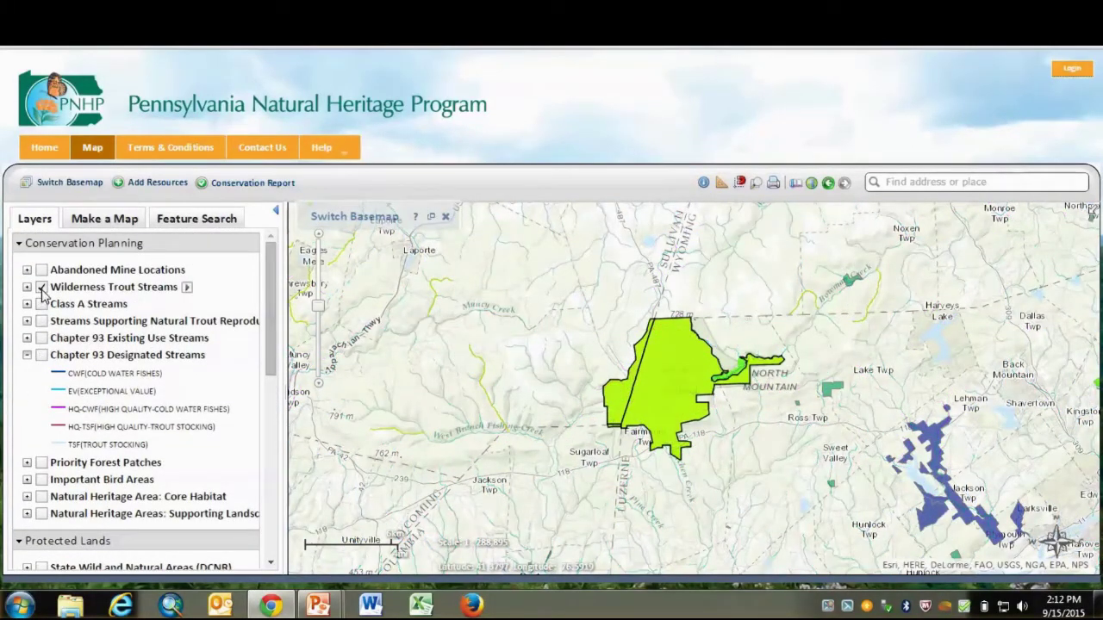
{"action": "left_click_drag", "start_coordinate": [268, 345], "coordinate": [268, 415]}
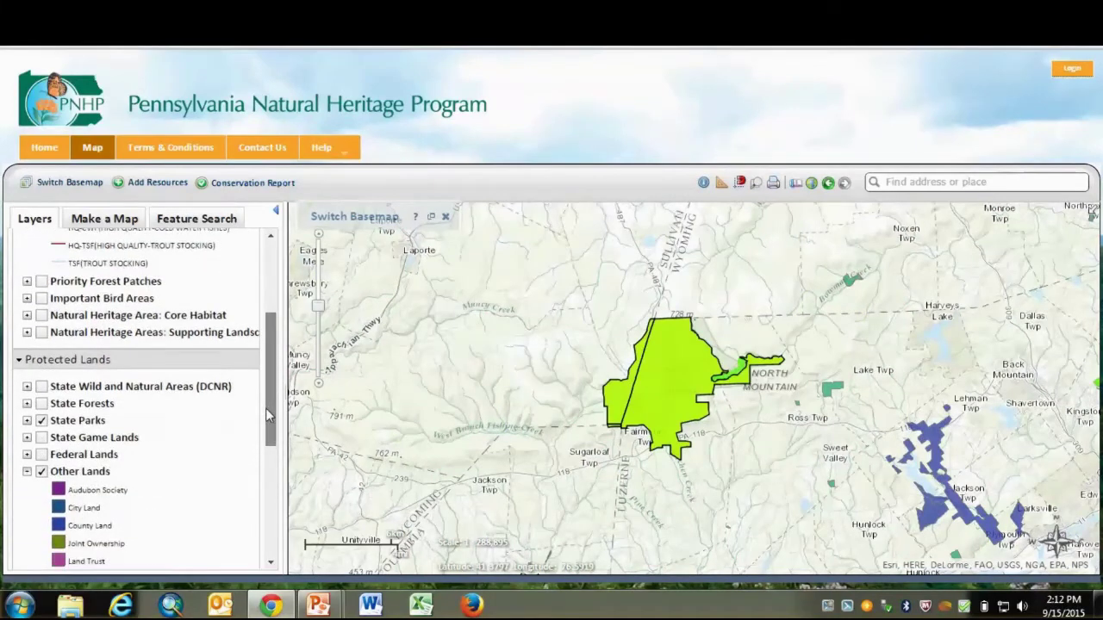
{"action": "left_click", "coordinate": [42, 474]}
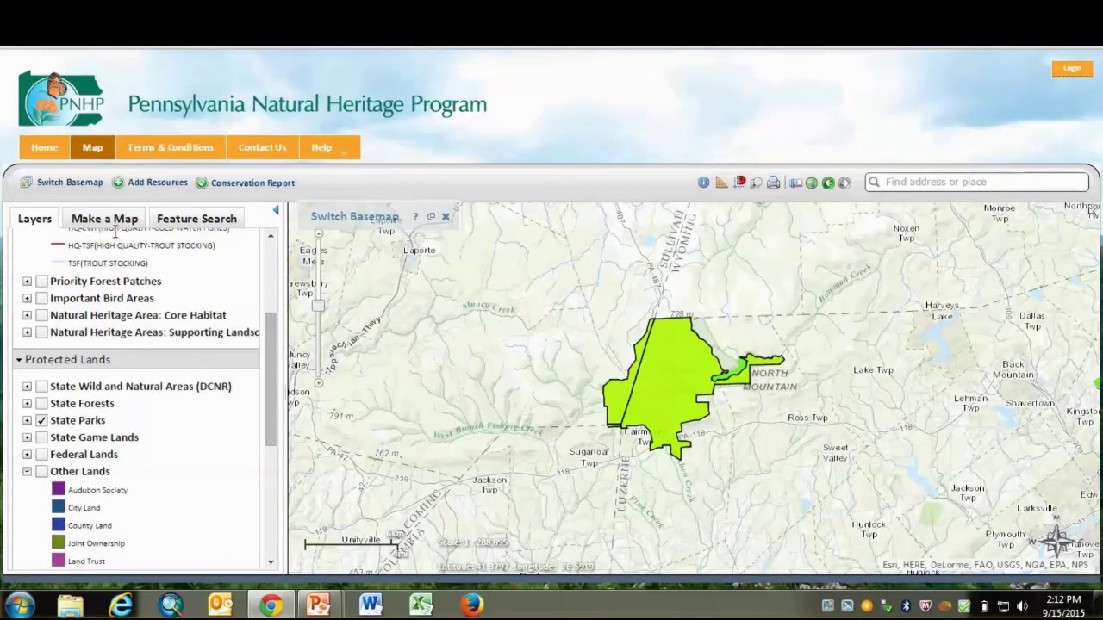
Set up a new feature search with Class A Streams as the resource and Brook as the fishery
{"action": "left_click", "coordinate": [191, 221]}
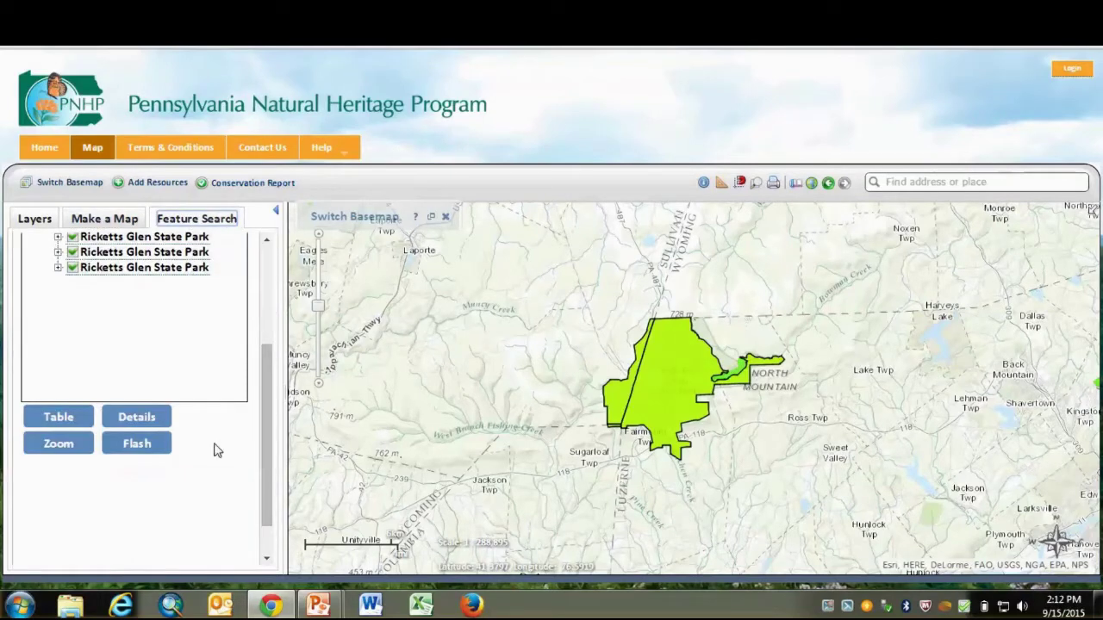
{"action": "left_click_drag", "start_coordinate": [272, 414], "coordinate": [269, 285]}
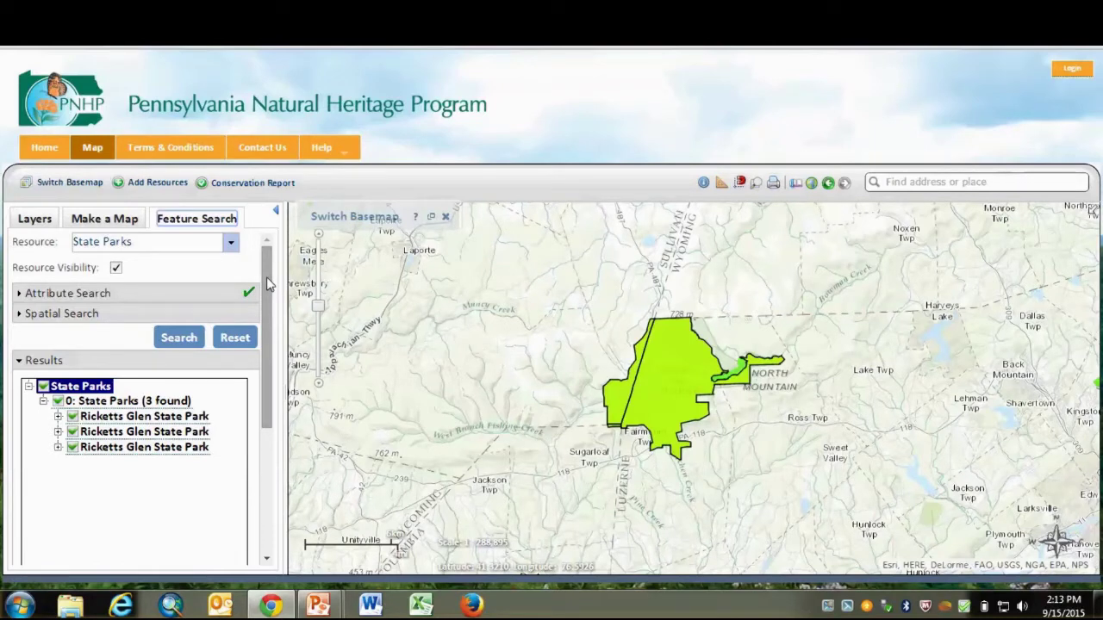
{"action": "left_click", "coordinate": [230, 244]}
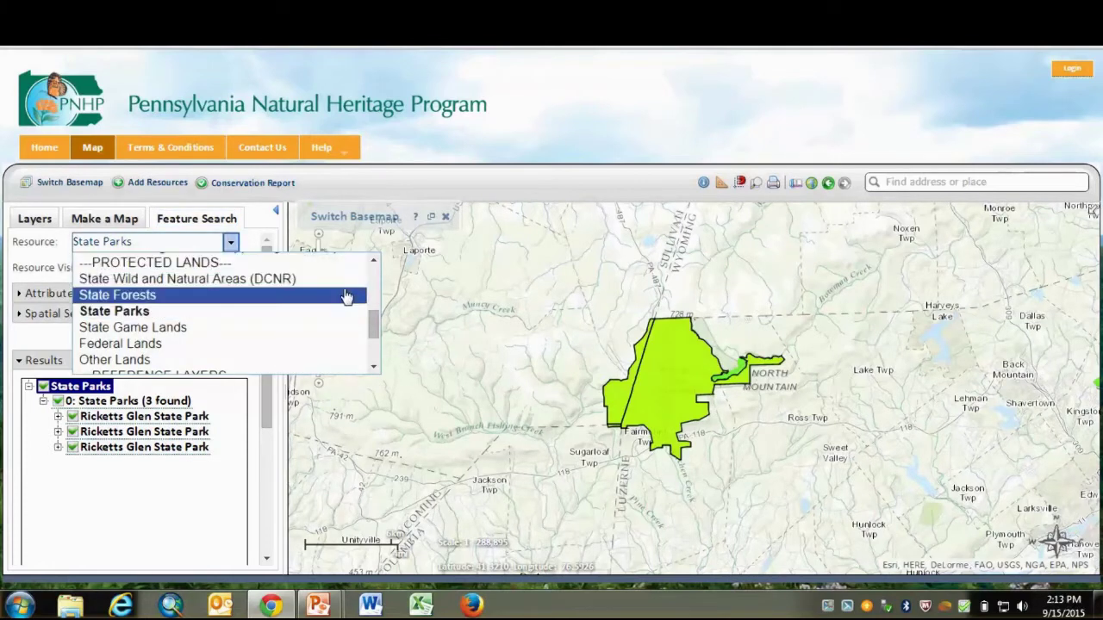
{"action": "left_click_drag", "start_coordinate": [372, 325], "coordinate": [373, 282]}
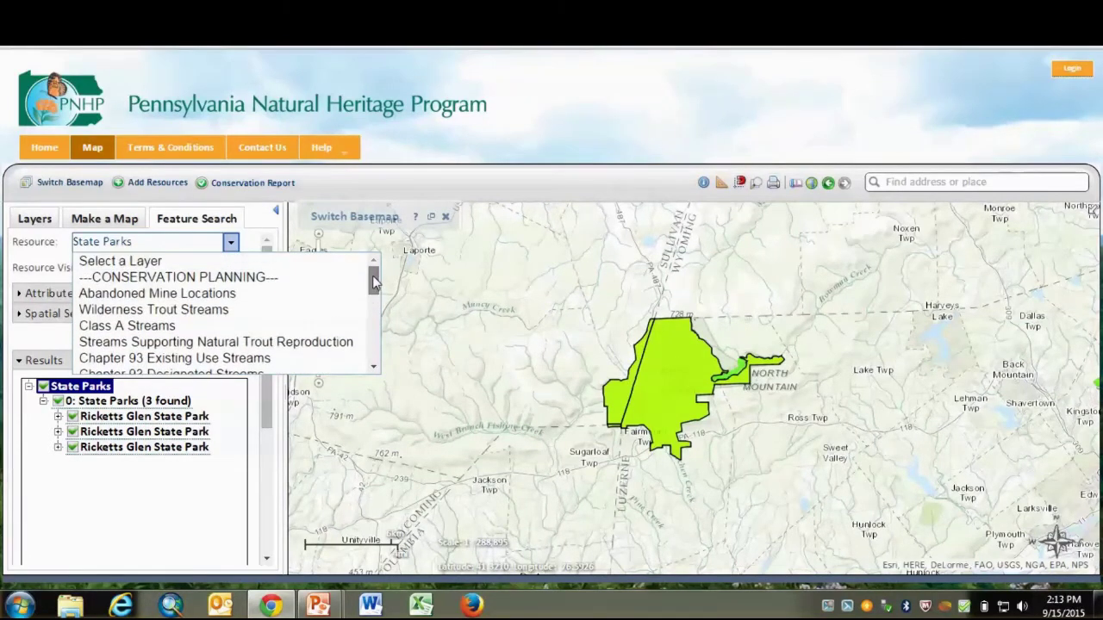
{"action": "left_click", "coordinate": [183, 312]}
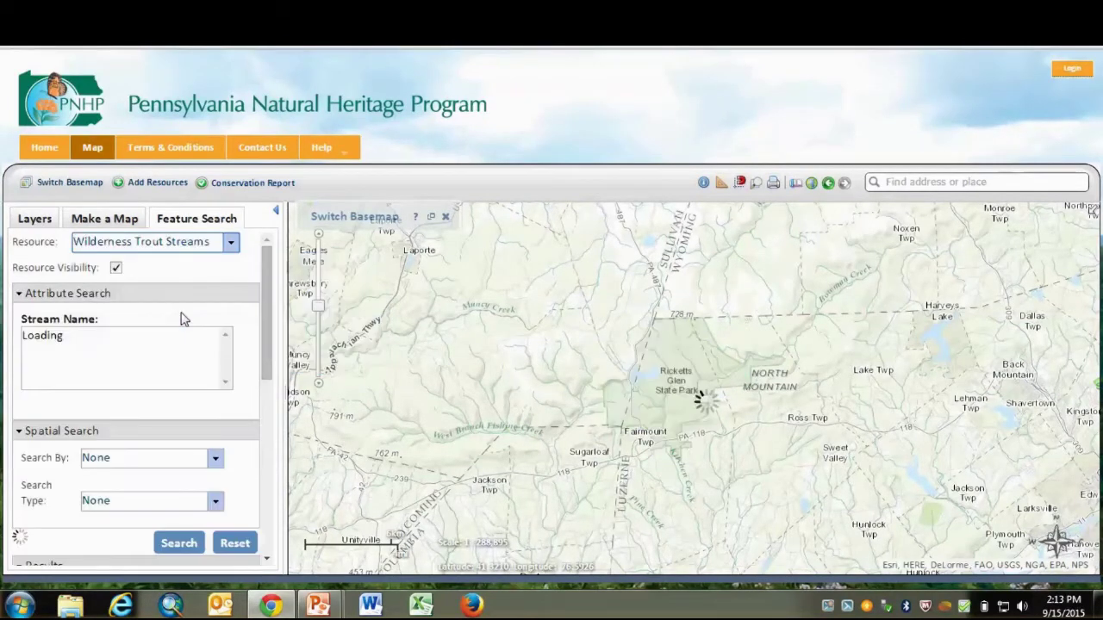
{"action": "left_click", "coordinate": [229, 244]}
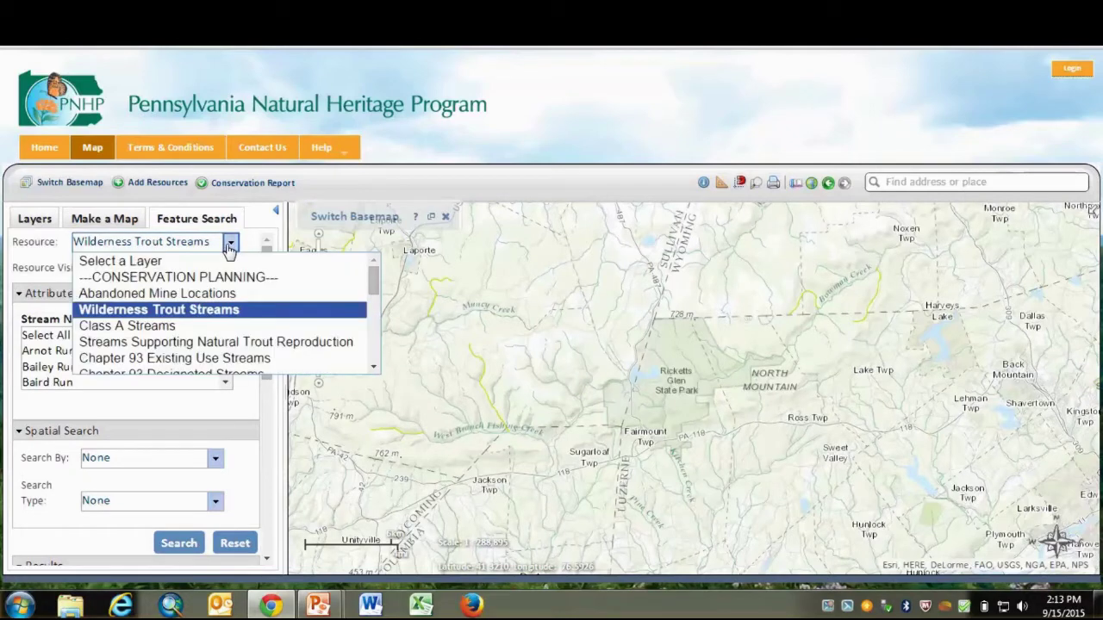
{"action": "left_click", "coordinate": [153, 331]}
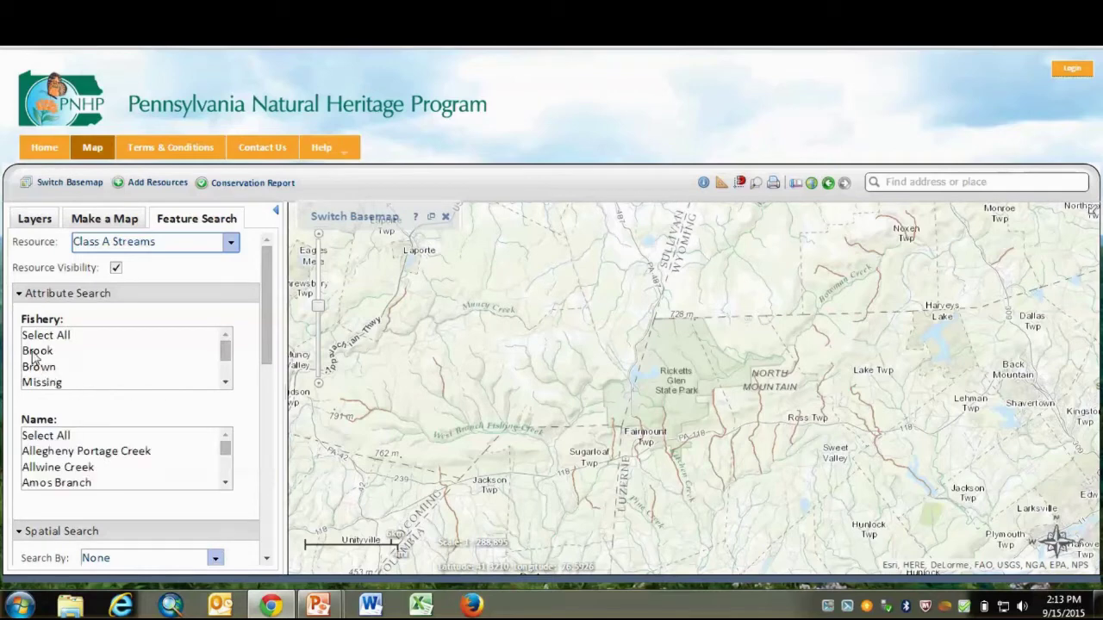
{"action": "left_click", "coordinate": [36, 351]}
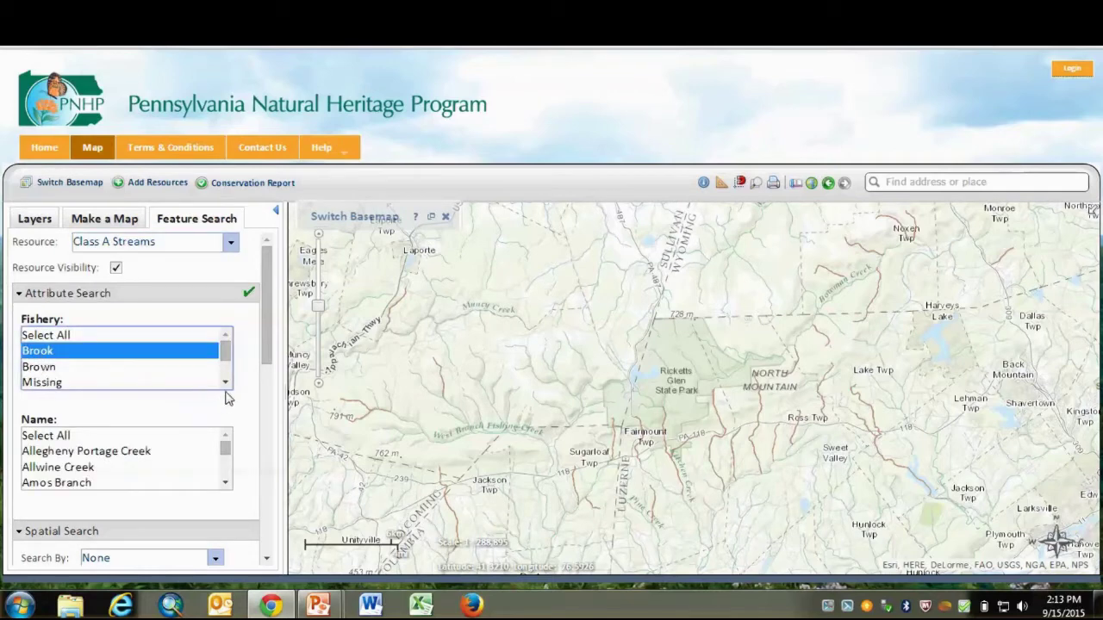
Set the spatial search to use features from a map resource, with State Parks as that resource
{"action": "left_click_drag", "start_coordinate": [265, 342], "coordinate": [269, 382]}
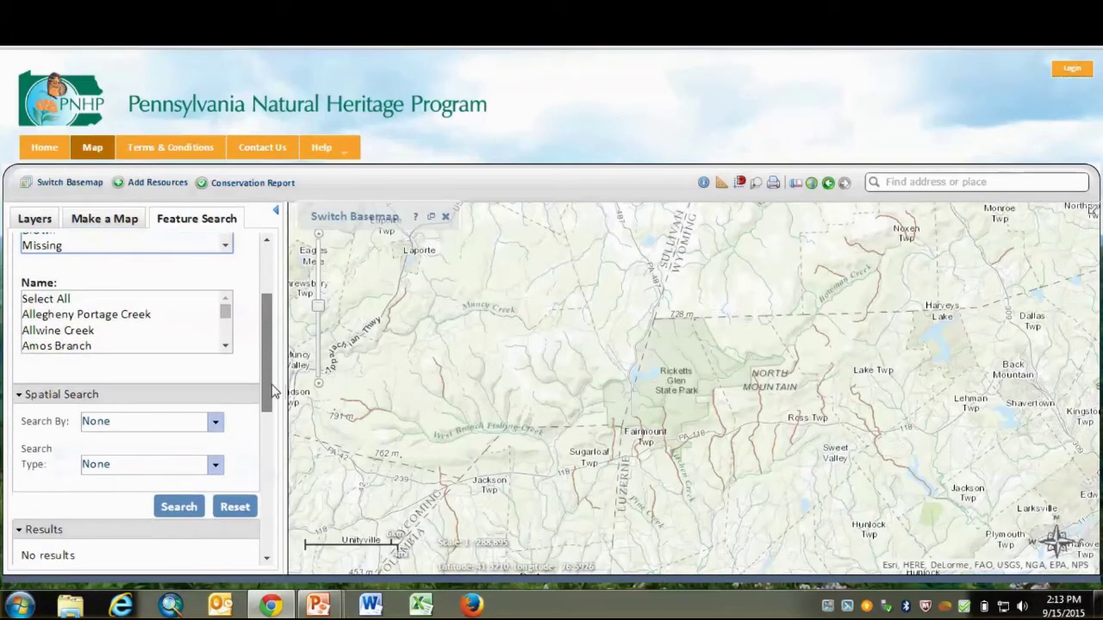
{"action": "left_click", "coordinate": [215, 423]}
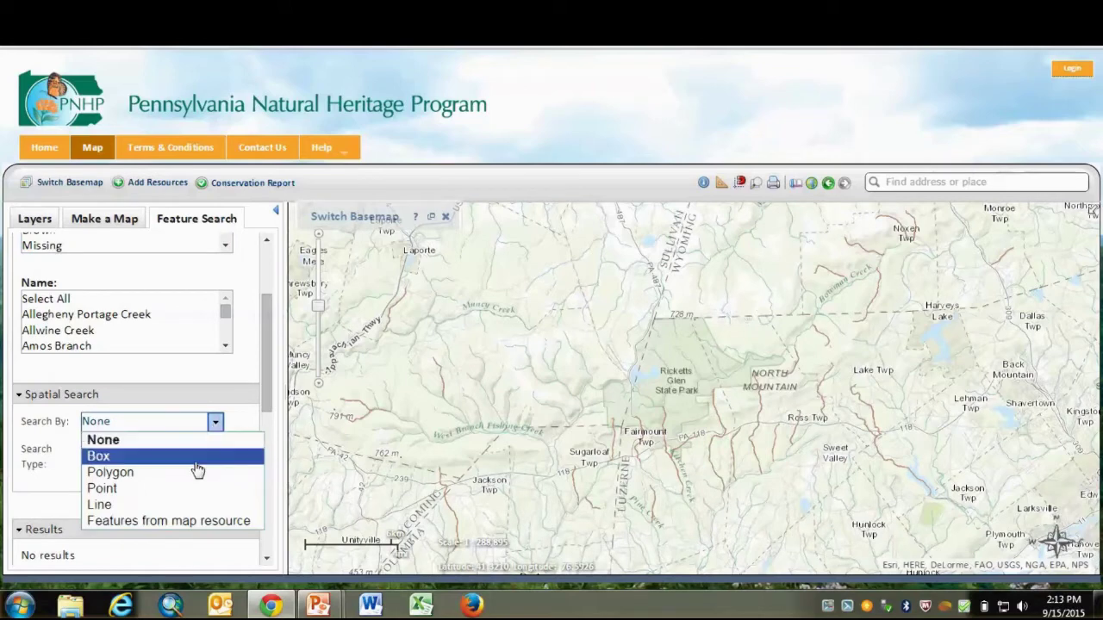
{"action": "left_click", "coordinate": [183, 522]}
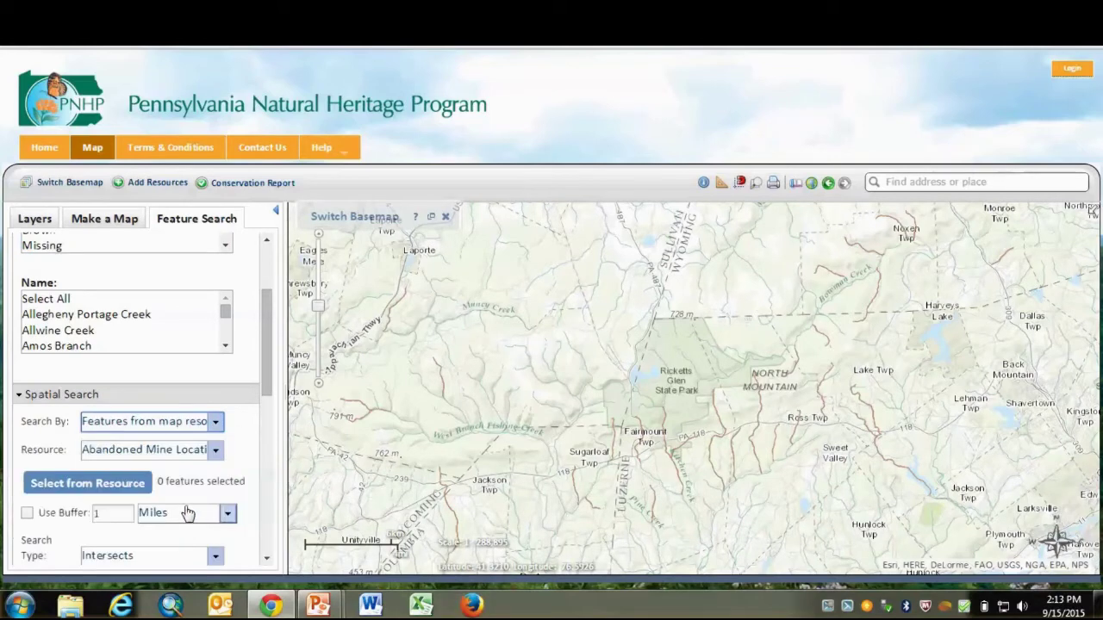
{"action": "left_click", "coordinate": [215, 451]}
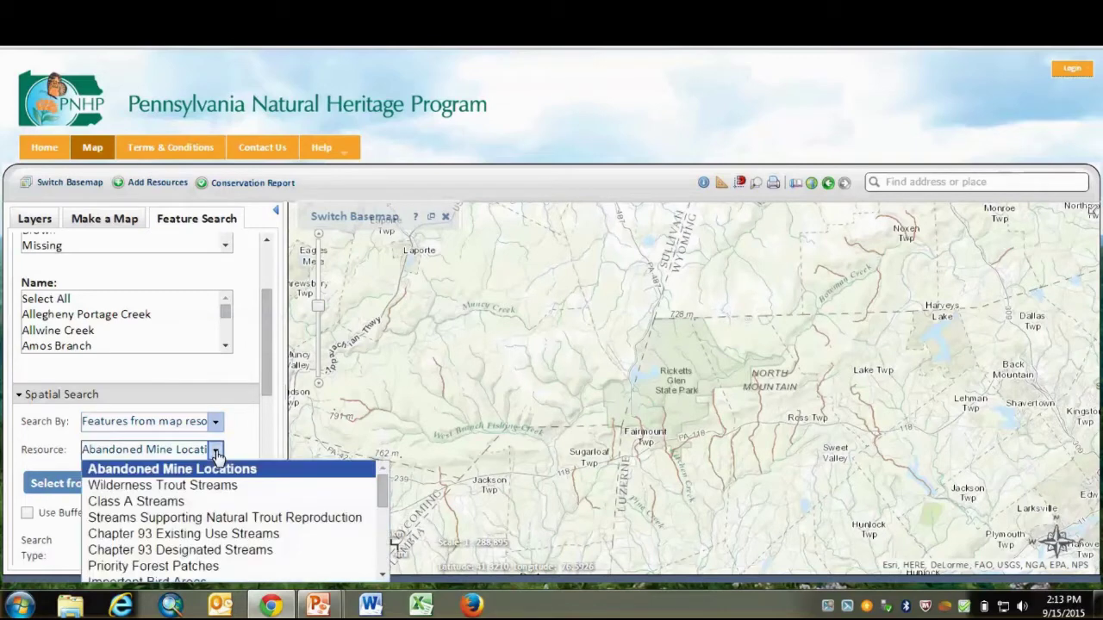
{"action": "left_click_drag", "start_coordinate": [383, 489], "coordinate": [384, 528]}
{"action": "left_click", "coordinate": [136, 522]}
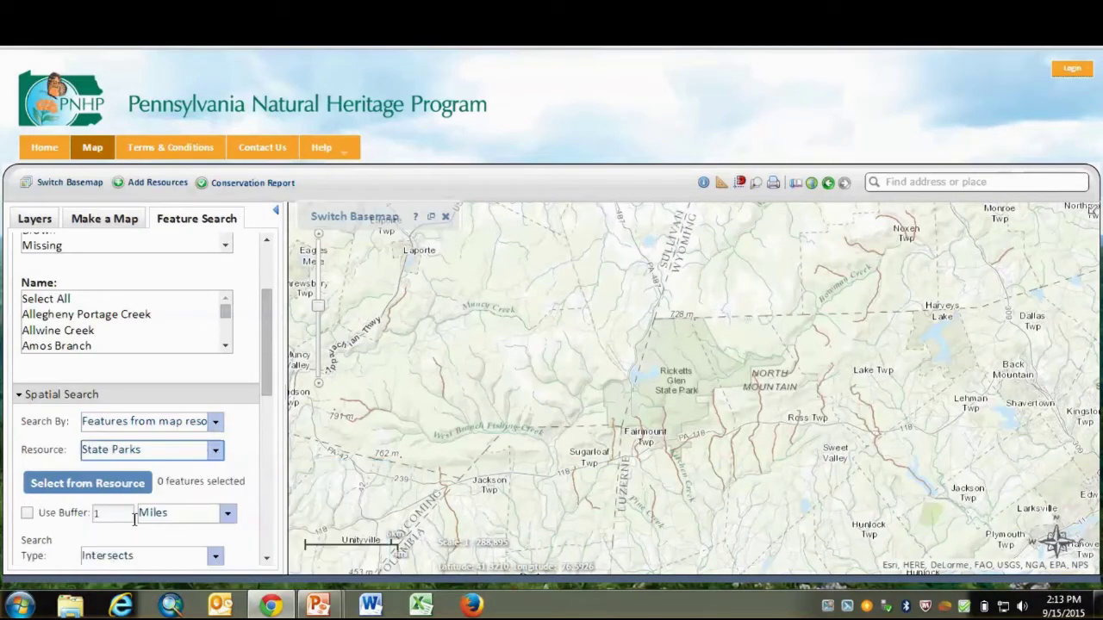
Select the Ricketts Glen State Park features with a box drawn across the park, and close the details and notice
{"action": "left_click", "coordinate": [89, 485]}
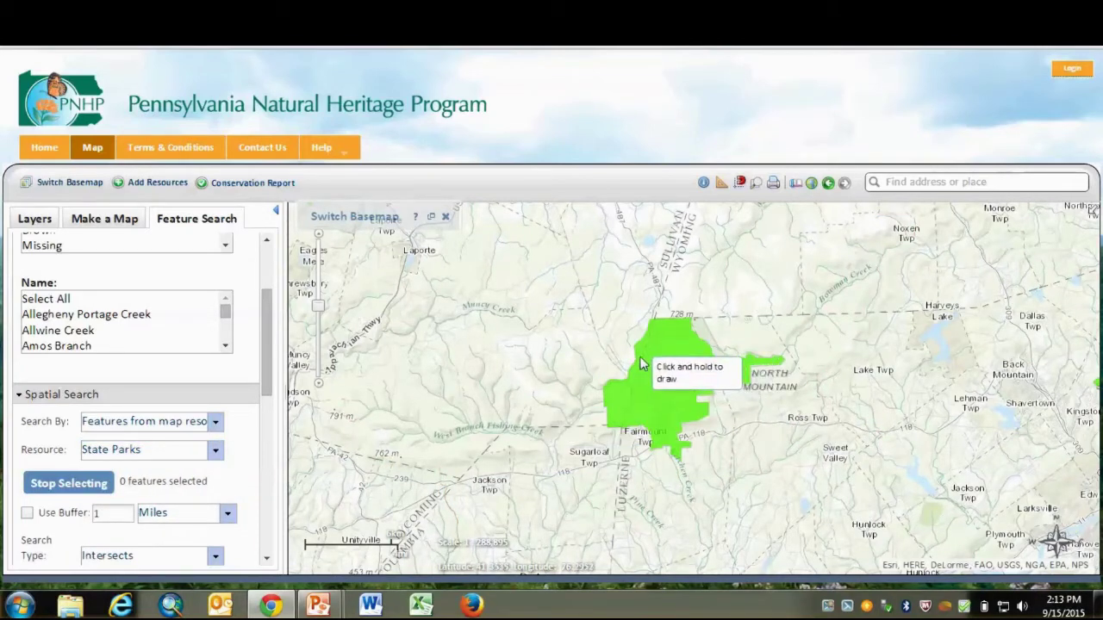
{"action": "left_click_drag", "start_coordinate": [641, 354], "coordinate": [734, 438]}
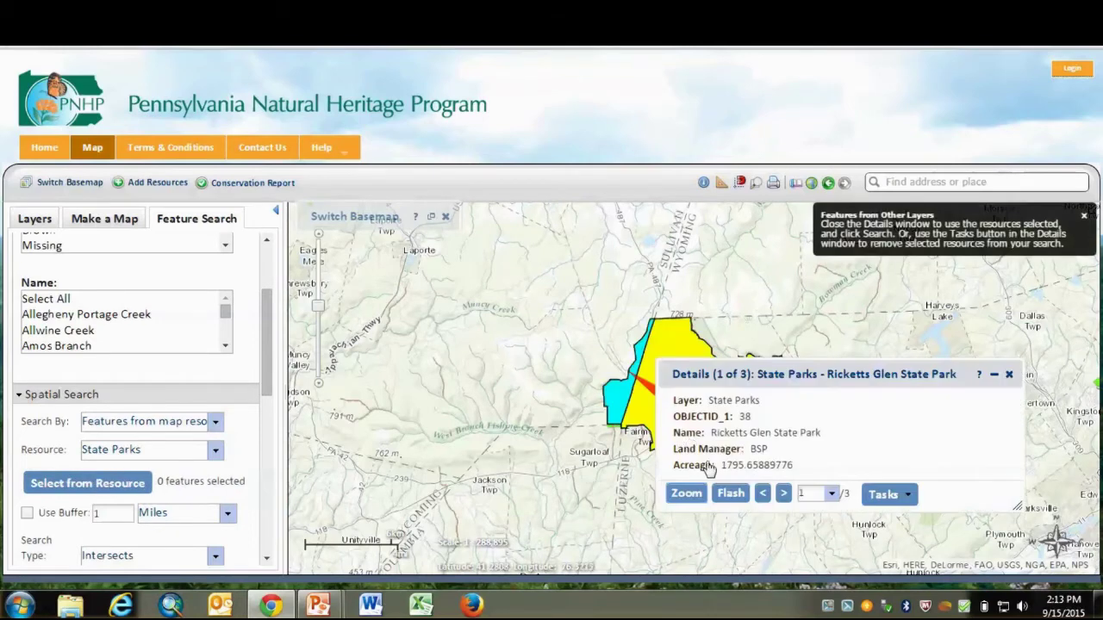
{"action": "left_click", "coordinate": [1010, 374]}
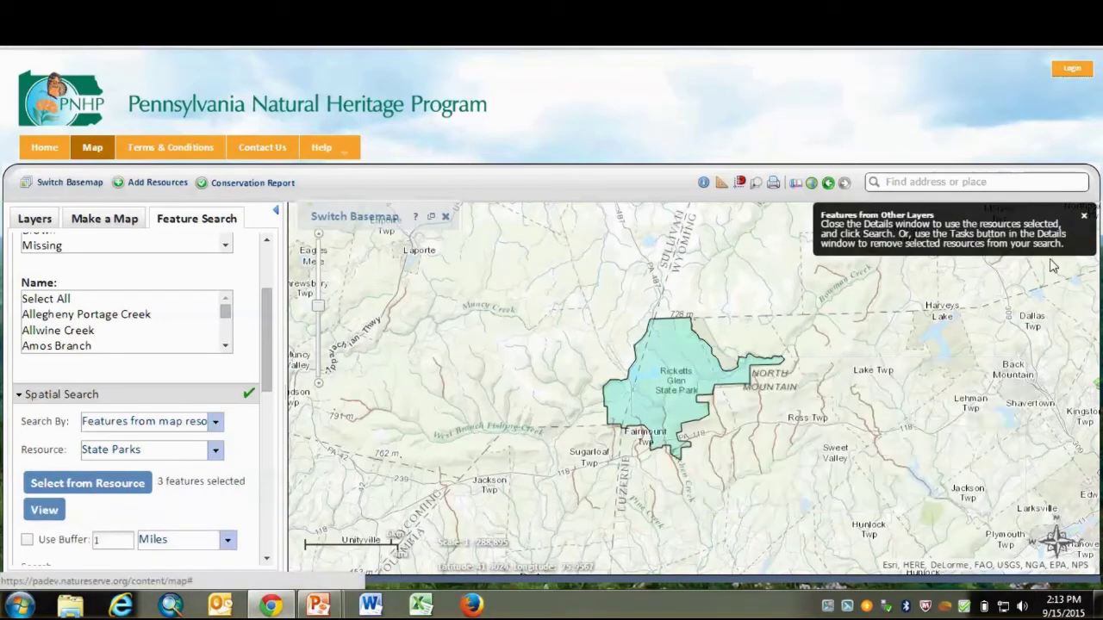
{"action": "left_click", "coordinate": [1084, 218]}
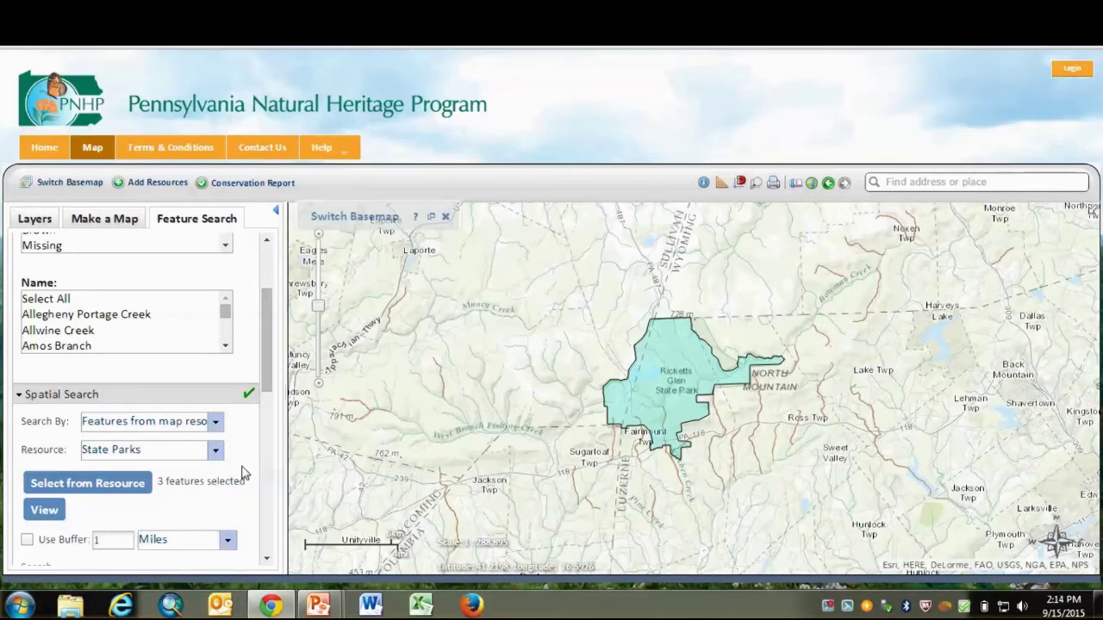
Apply a 1-mile buffer around the selected park features, keeping Miles as the unit
{"action": "scroll", "coordinate": [268, 387], "scroll_direction": "down", "scroll_amount": 2}
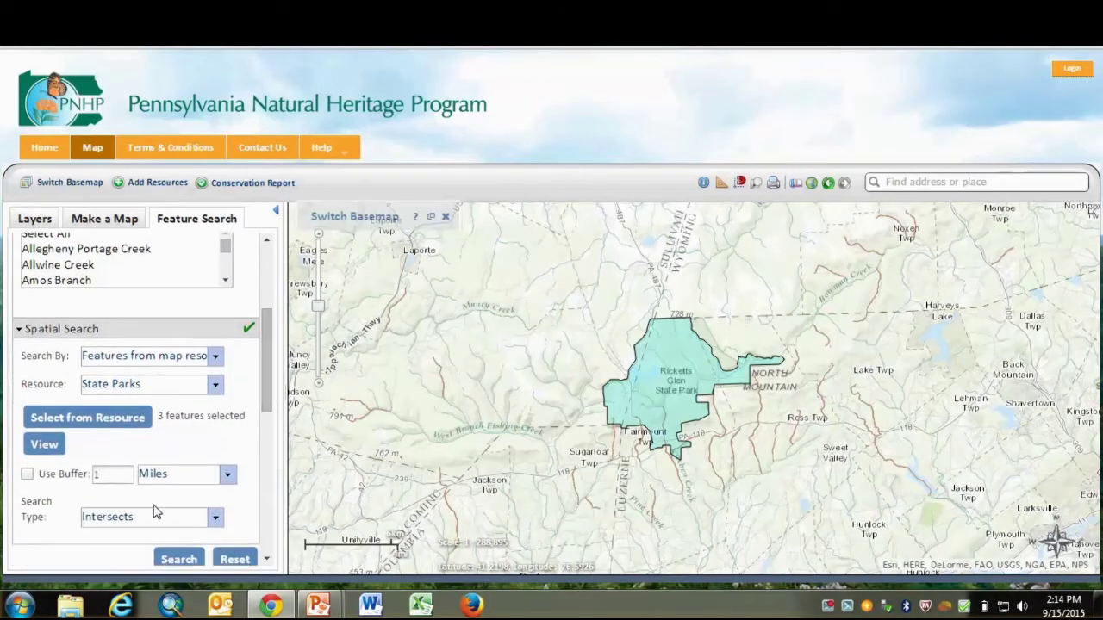
{"action": "left_click", "coordinate": [27, 477]}
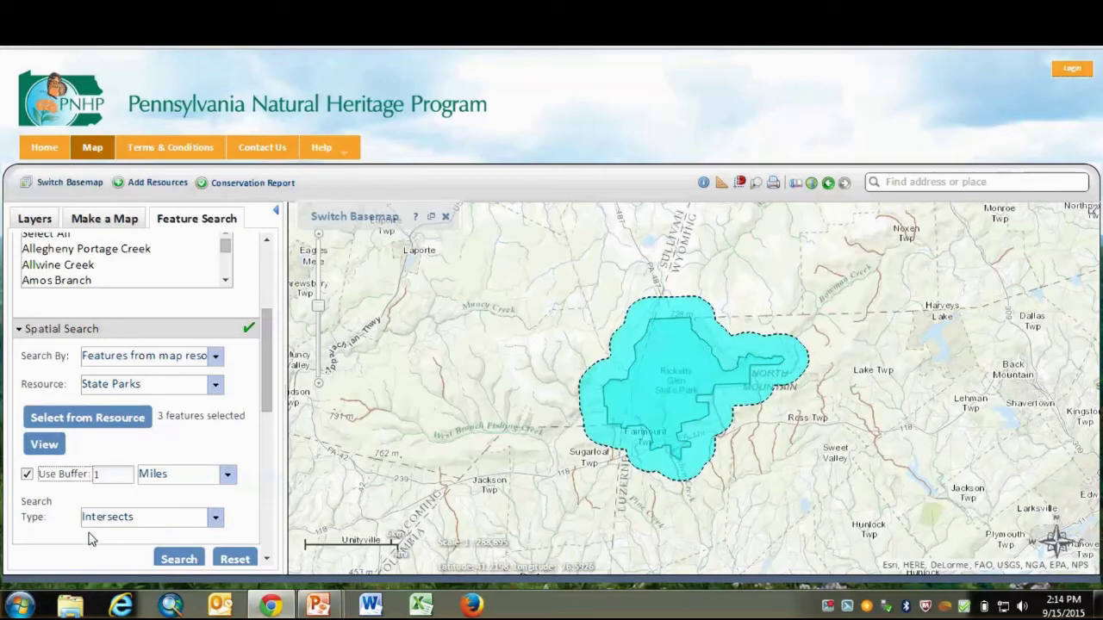
{"action": "left_click", "coordinate": [227, 476]}
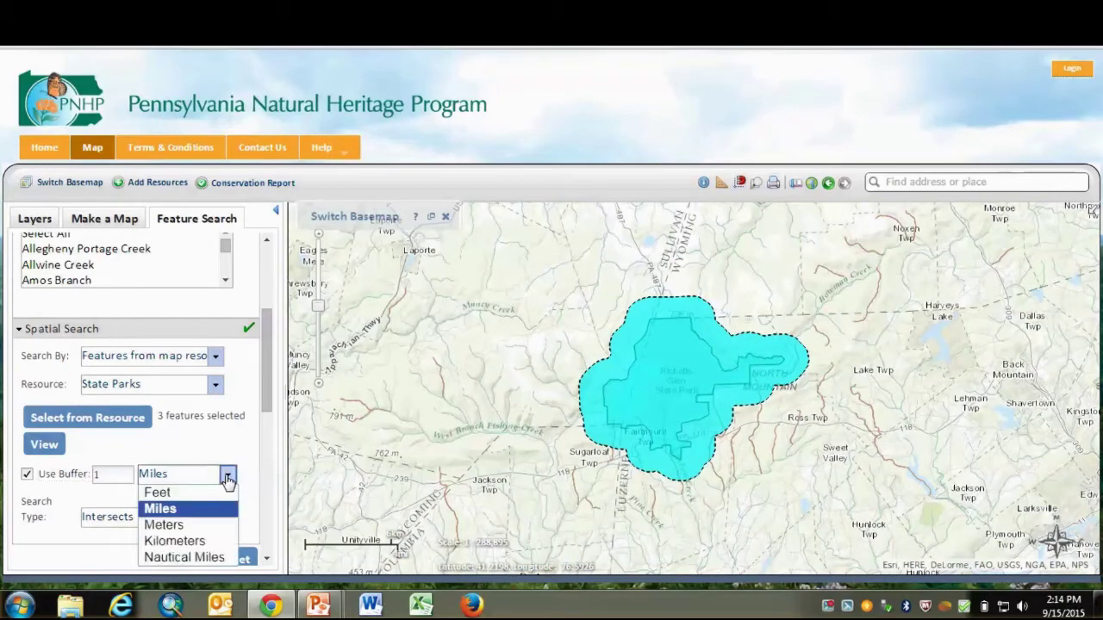
{"action": "left_click", "coordinate": [227, 476]}
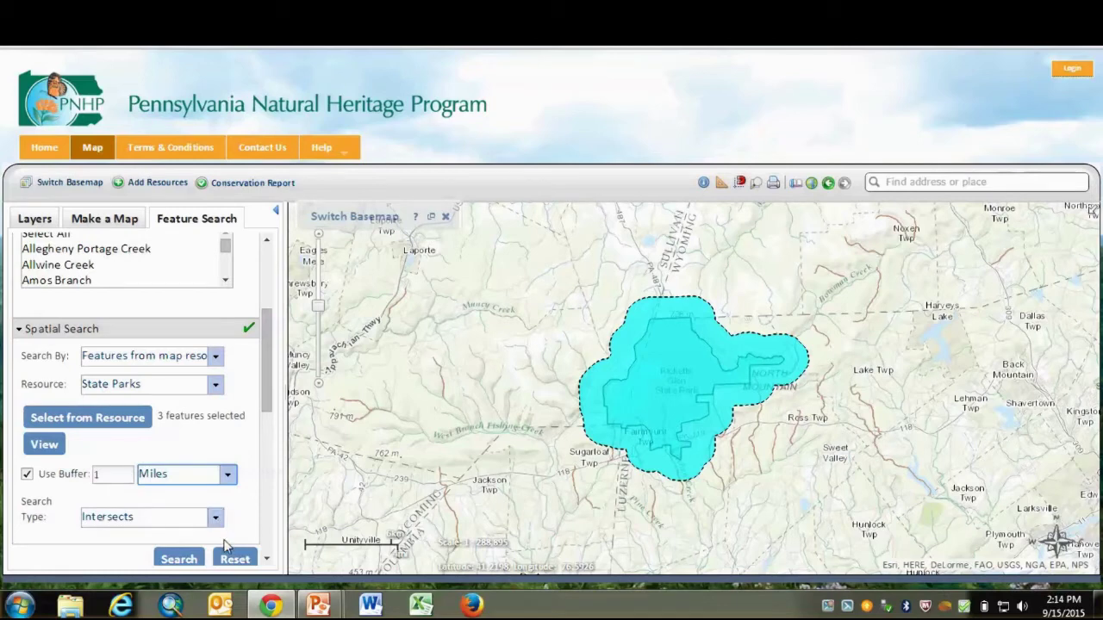
Run the Class A Streams search and flash all the resulting streams on the map
{"action": "left_click_drag", "start_coordinate": [266, 403], "coordinate": [270, 436]}
{"action": "left_click", "coordinate": [179, 457]}
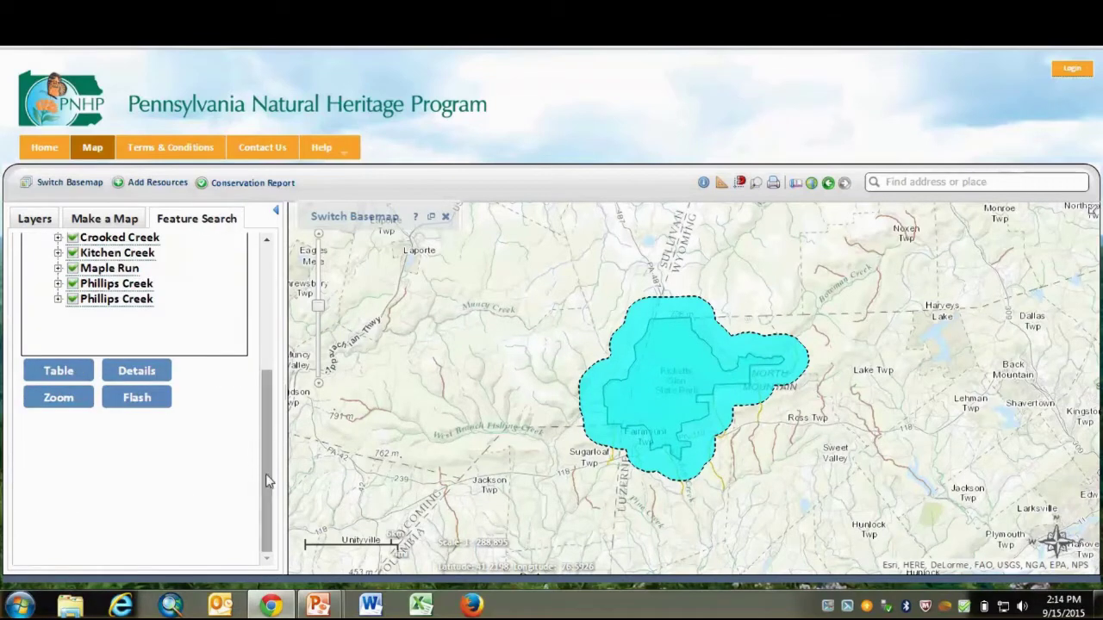
{"action": "left_click_drag", "start_coordinate": [268, 480], "coordinate": [270, 388]}
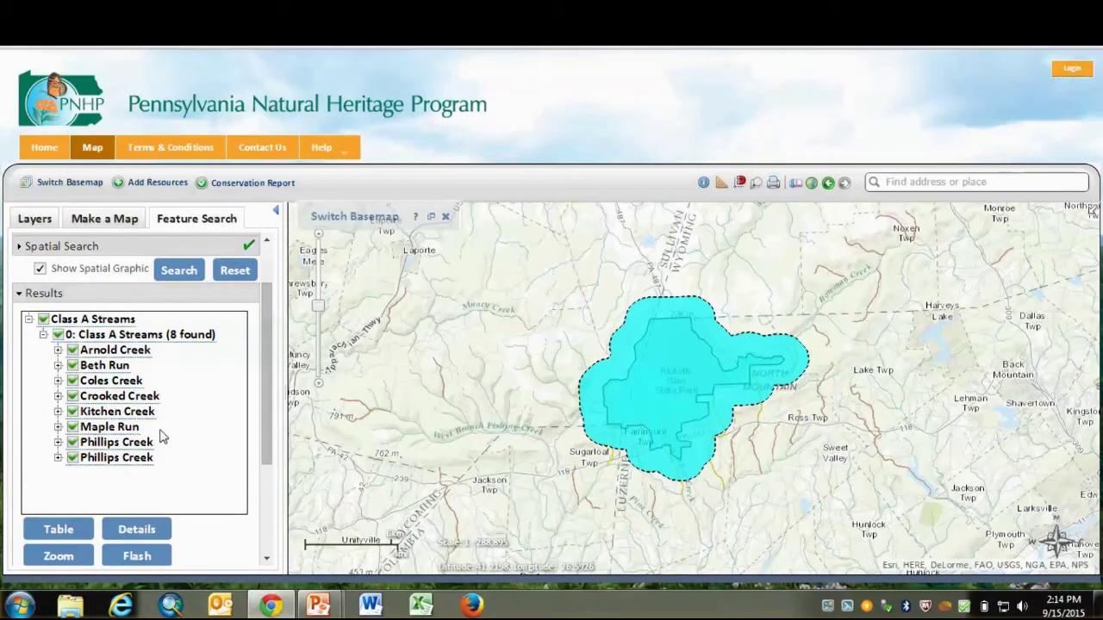
{"action": "left_click", "coordinate": [89, 319]}
{"action": "left_click", "coordinate": [129, 558]}
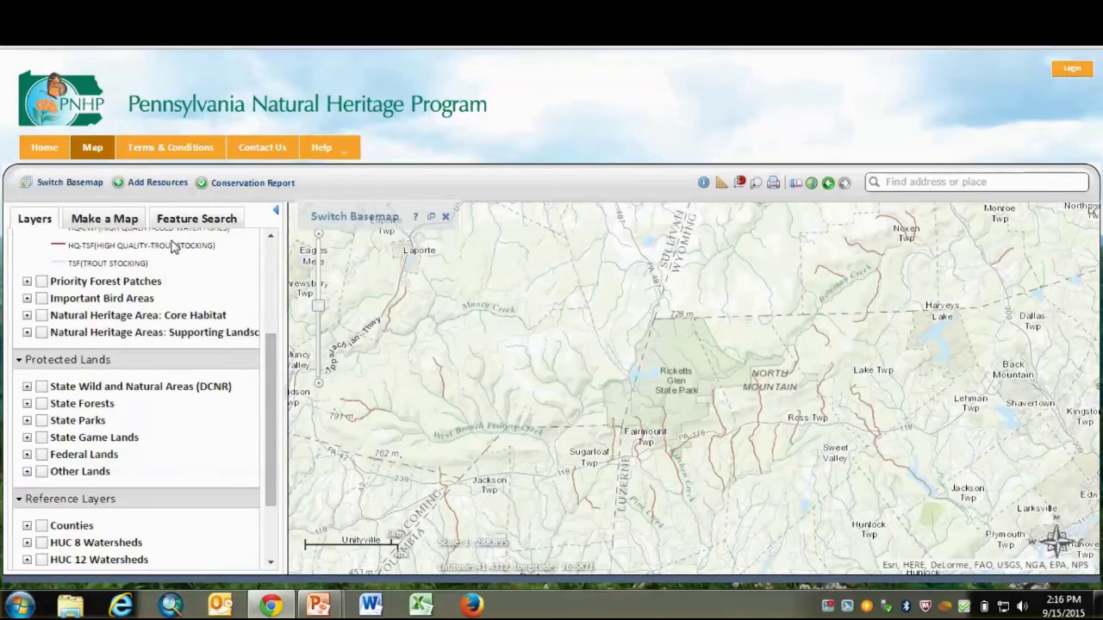
Start a conservation report, draw a project polygon of about 3,877 acres across Ricketts Glen State Park east of Lake Jean, and cancel the drawing
{"action": "left_click", "coordinate": [226, 186]}
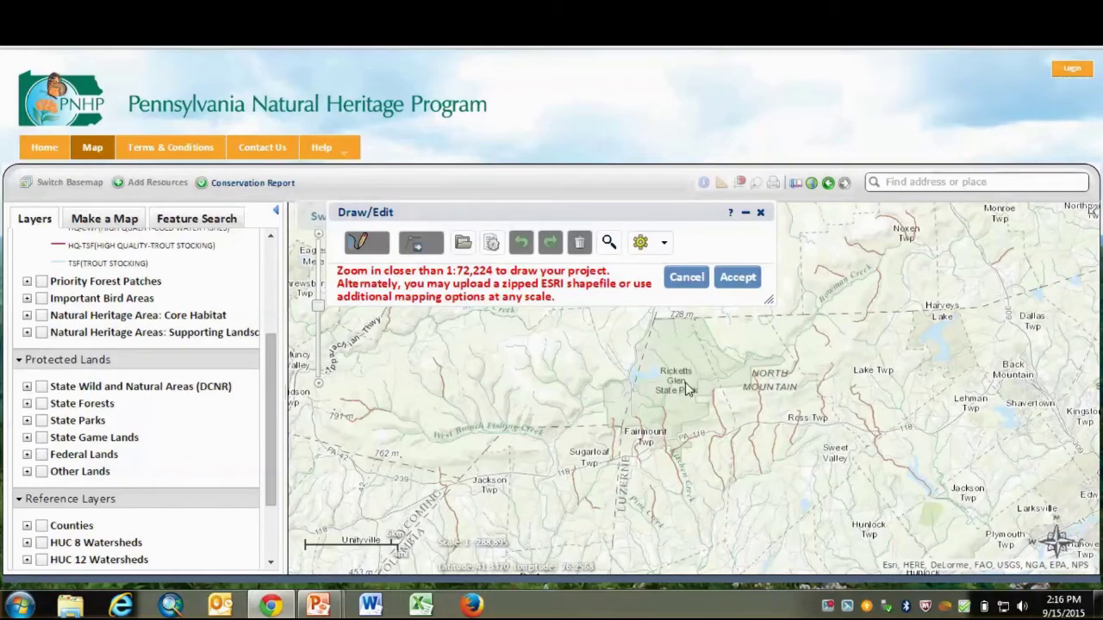
{"action": "scroll", "coordinate": [684, 383], "scroll_direction": "up", "scroll_amount": 1}
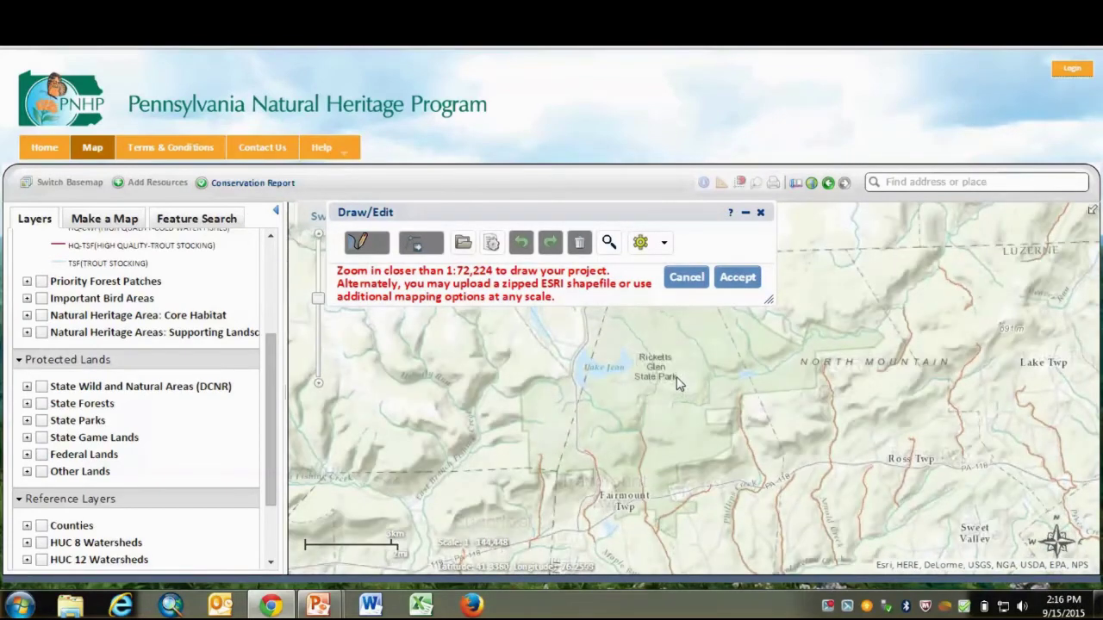
{"action": "scroll", "coordinate": [678, 387], "scroll_direction": "up", "scroll_amount": 1}
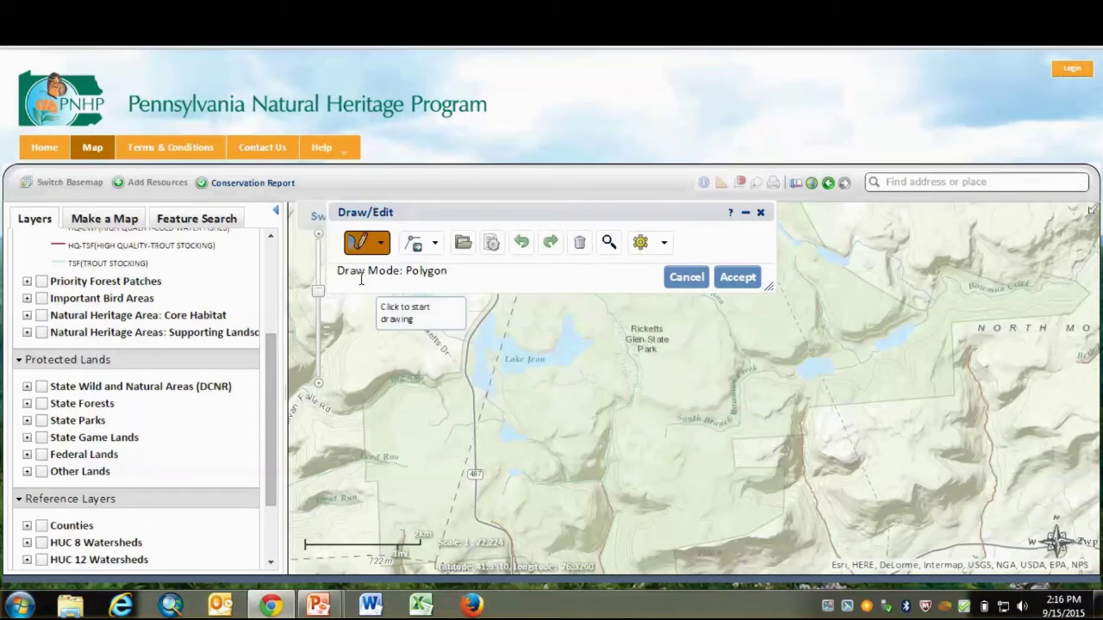
{"action": "left_click", "coordinate": [550, 361]}
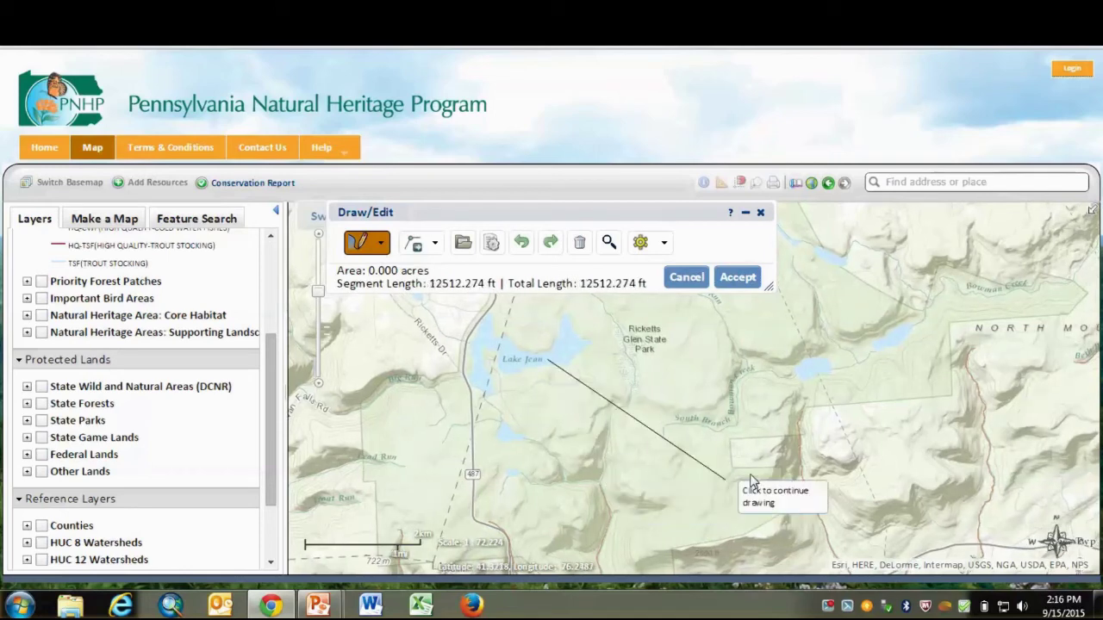
{"action": "left_click", "coordinate": [617, 498]}
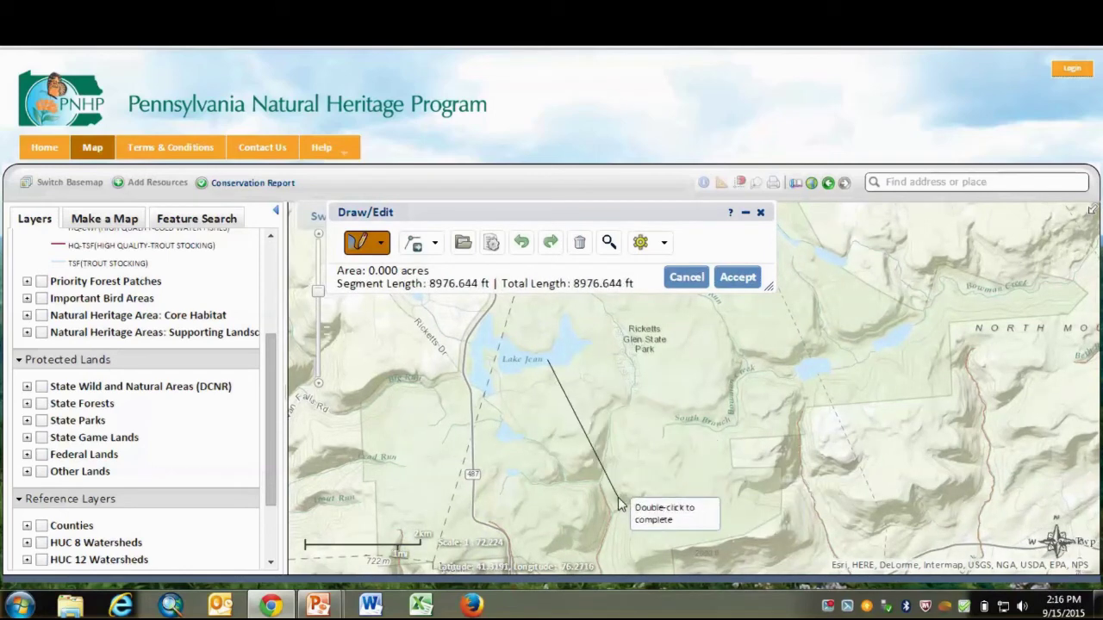
{"action": "left_click", "coordinate": [854, 493]}
{"action": "left_click", "coordinate": [847, 332]}
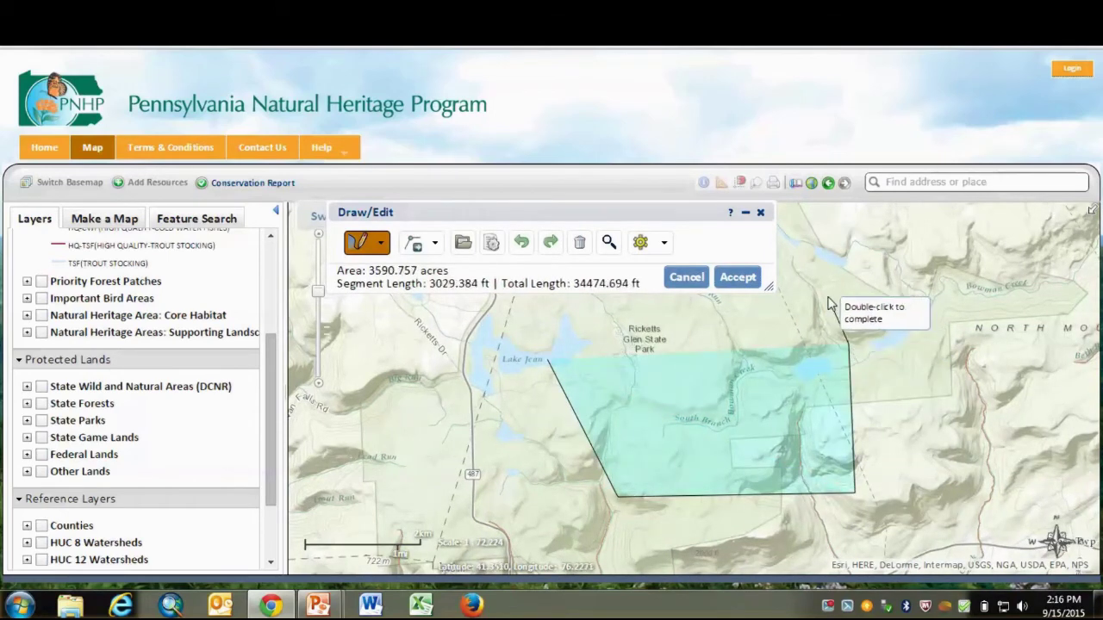
{"action": "left_click", "coordinate": [827, 300]}
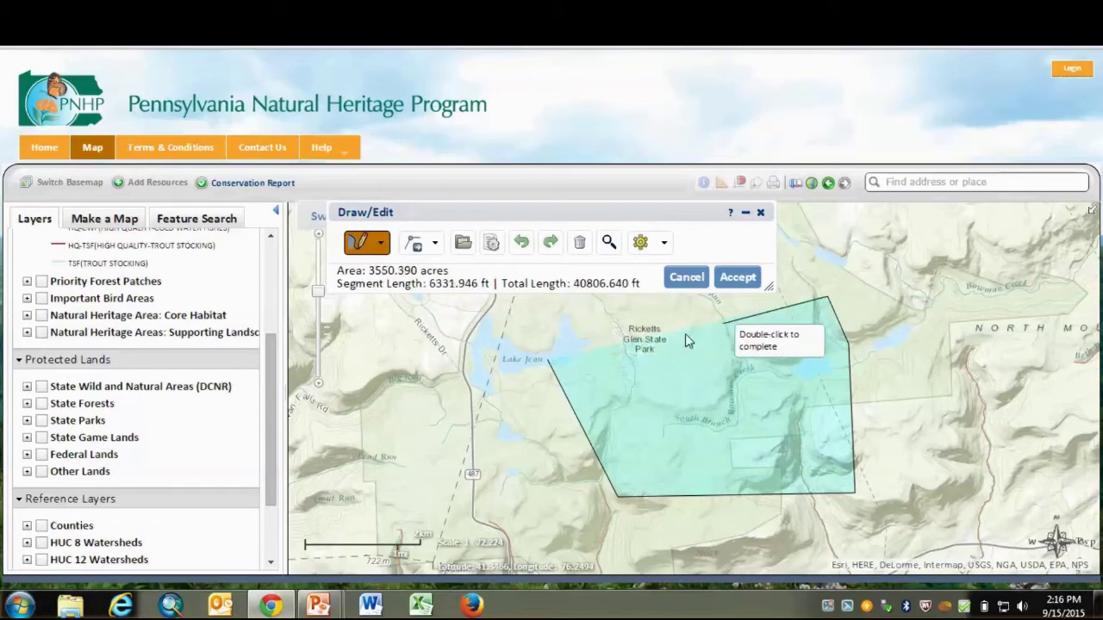
{"action": "left_click", "coordinate": [640, 324]}
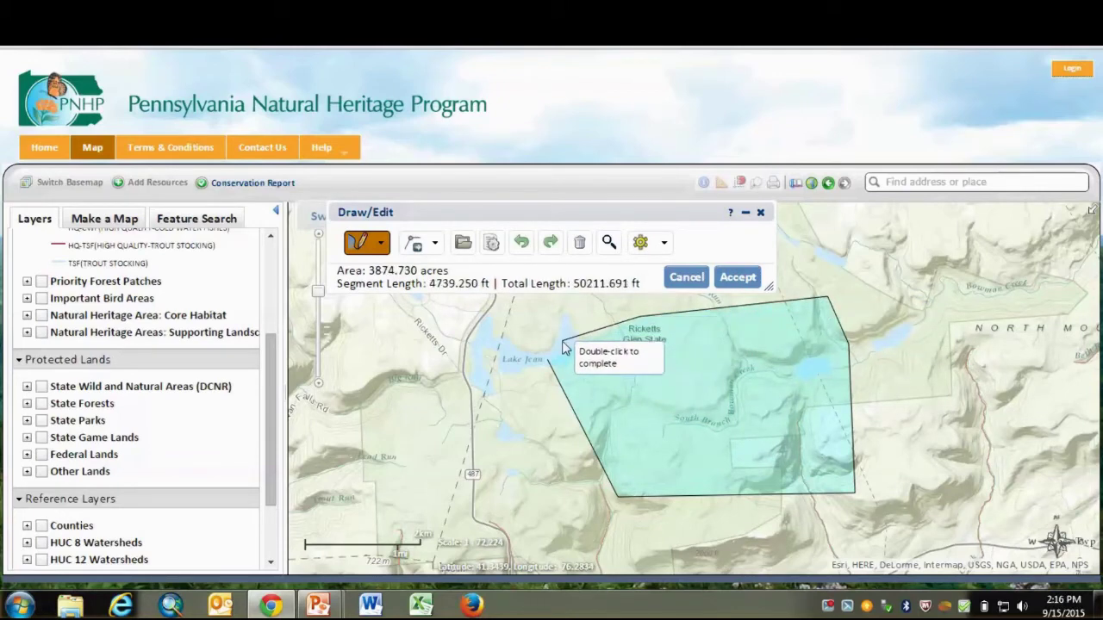
{"action": "left_click", "coordinate": [563, 343]}
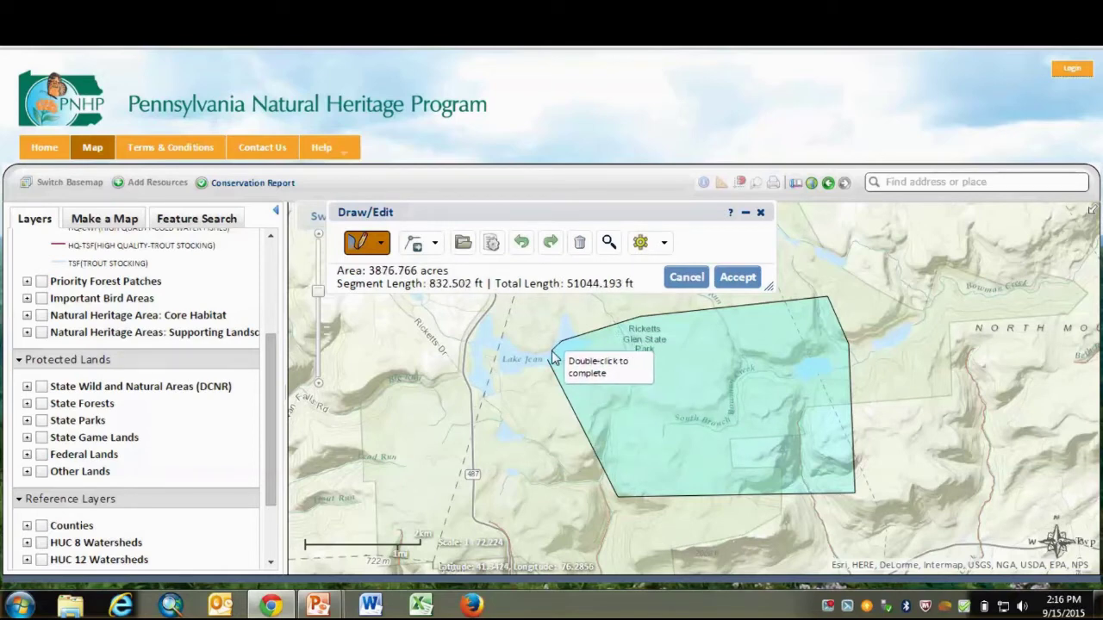
{"action": "double_click", "coordinate": [554, 359]}
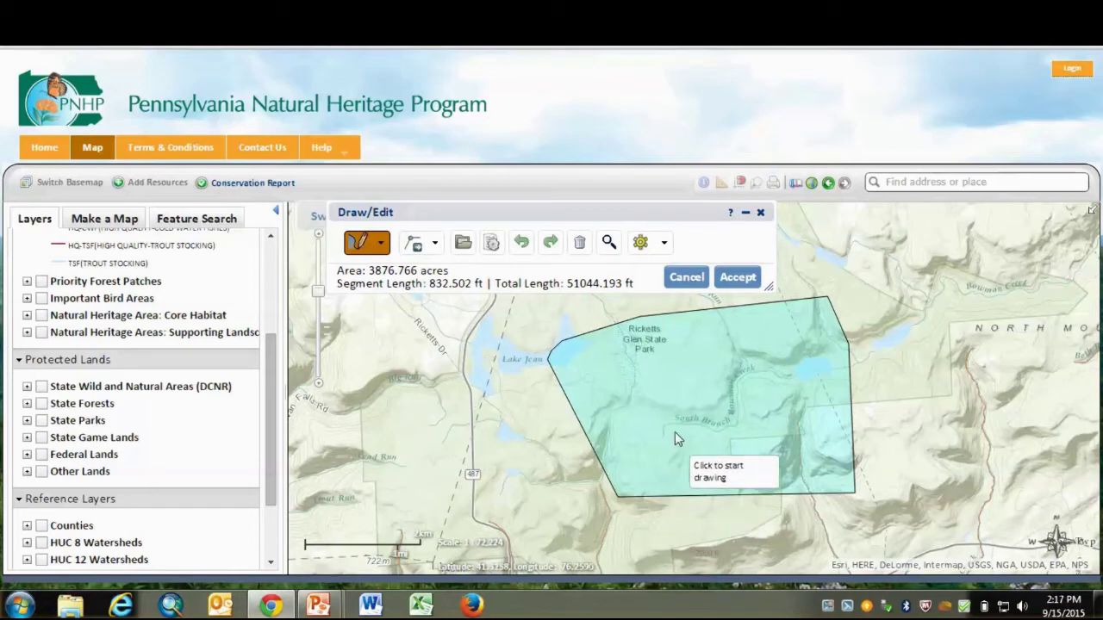
{"action": "left_click", "coordinate": [692, 286]}
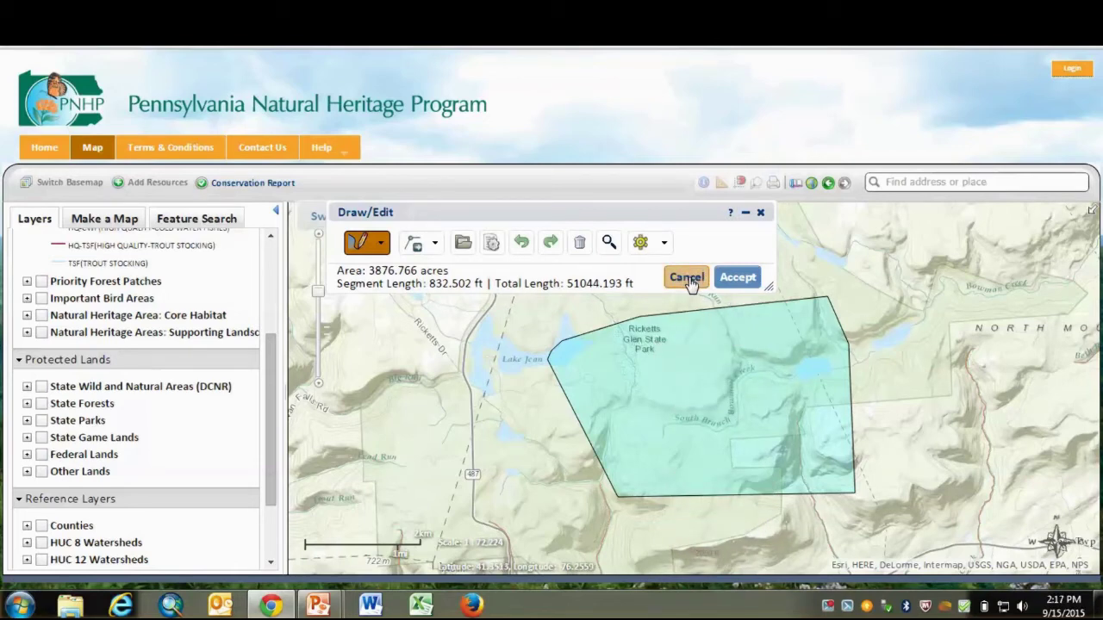
Start a conservation report that takes its project area from map layers, with State Parks as the resource
{"action": "left_click", "coordinate": [232, 188]}
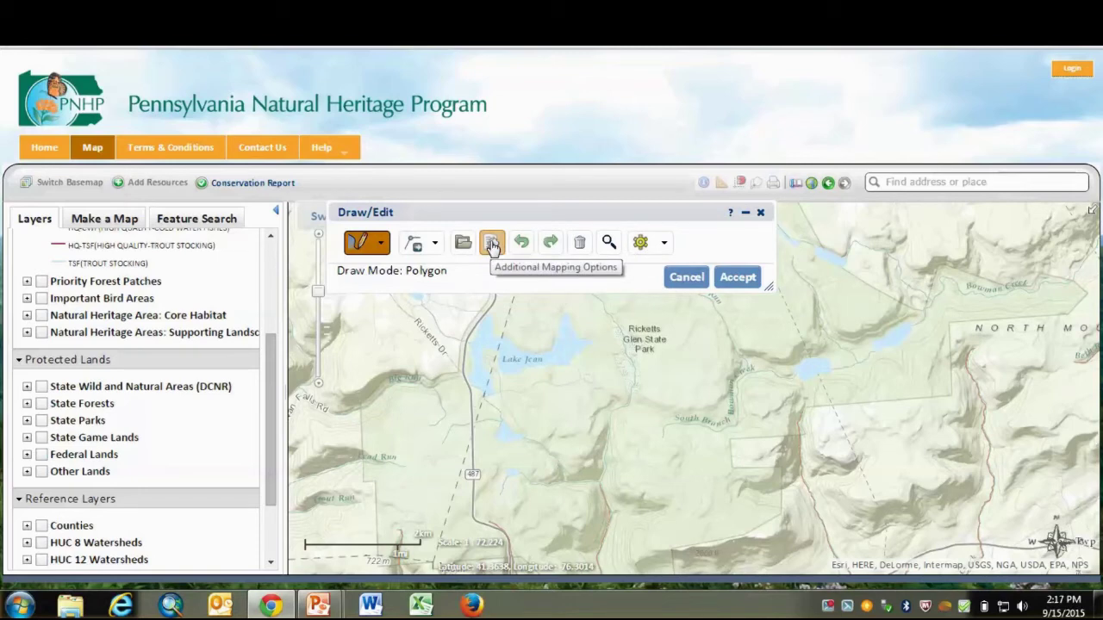
{"action": "left_click", "coordinate": [492, 245]}
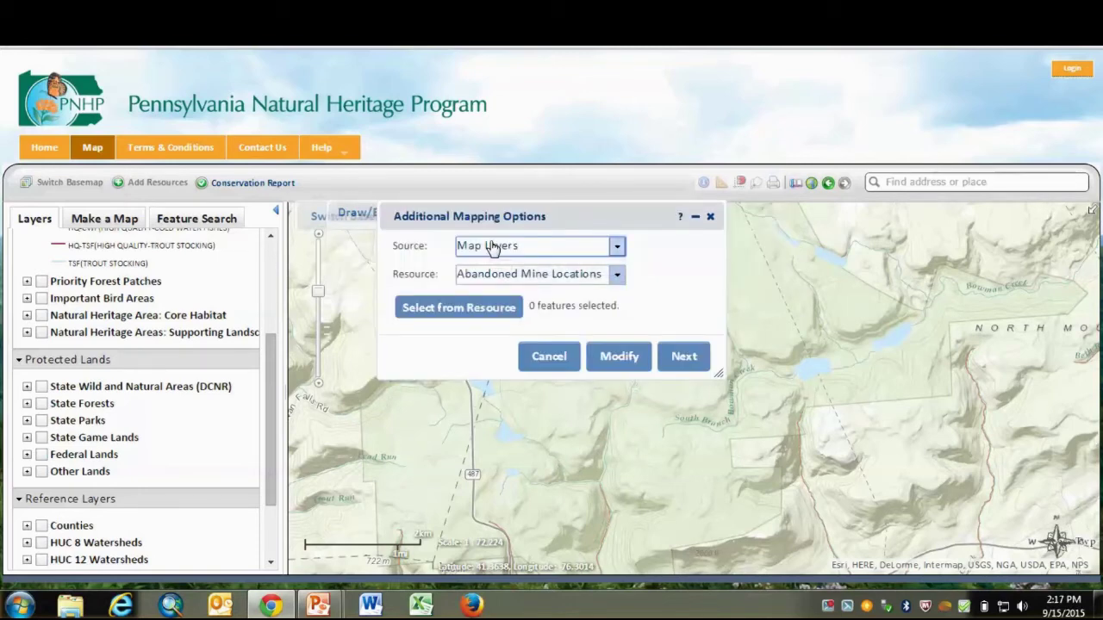
{"action": "left_click", "coordinate": [617, 276]}
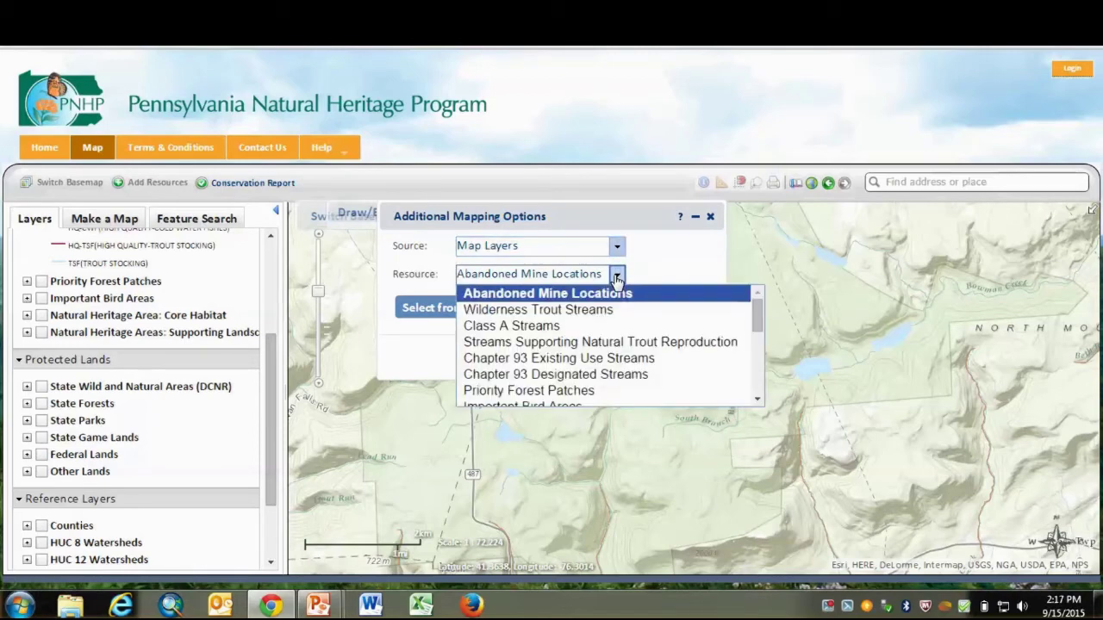
{"action": "left_click_drag", "start_coordinate": [751, 319], "coordinate": [757, 367]}
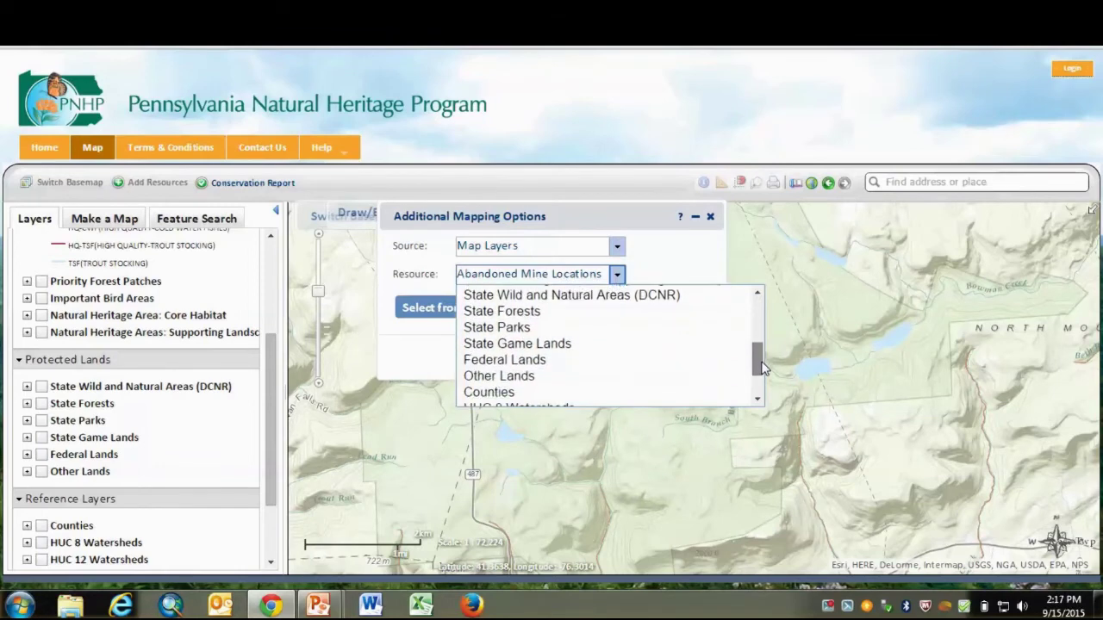
{"action": "left_click", "coordinate": [507, 329]}
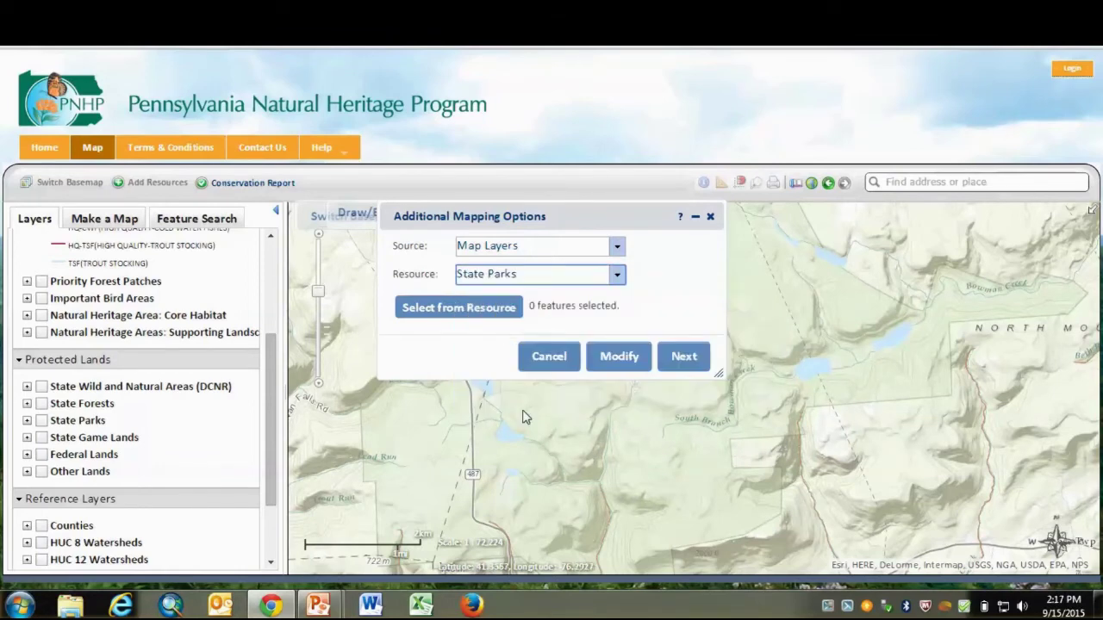
Select the Ricketts Glen State Park features with a box across the park, and dismiss the feature details and notice
{"action": "left_click", "coordinate": [471, 314]}
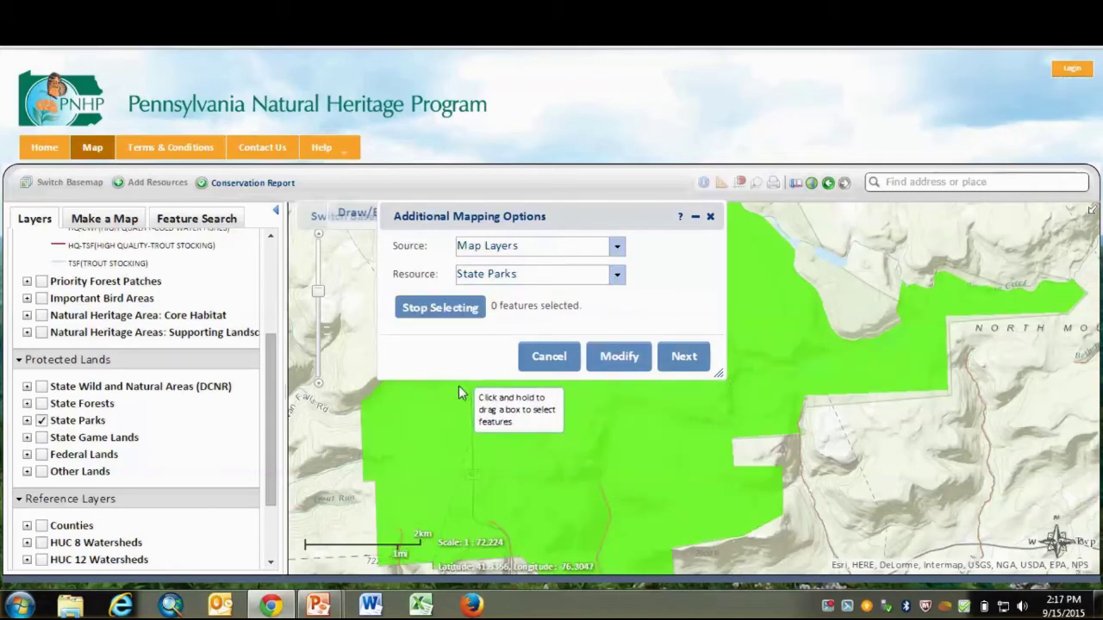
{"action": "mouse_move", "coordinate": [458, 384]}
{"action": "left_mouse_down"}
{"action": "mouse_move", "coordinate": [732, 480]}
{"action": "mouse_move", "coordinate": [787, 512]}
{"action": "left_mouse_up"}
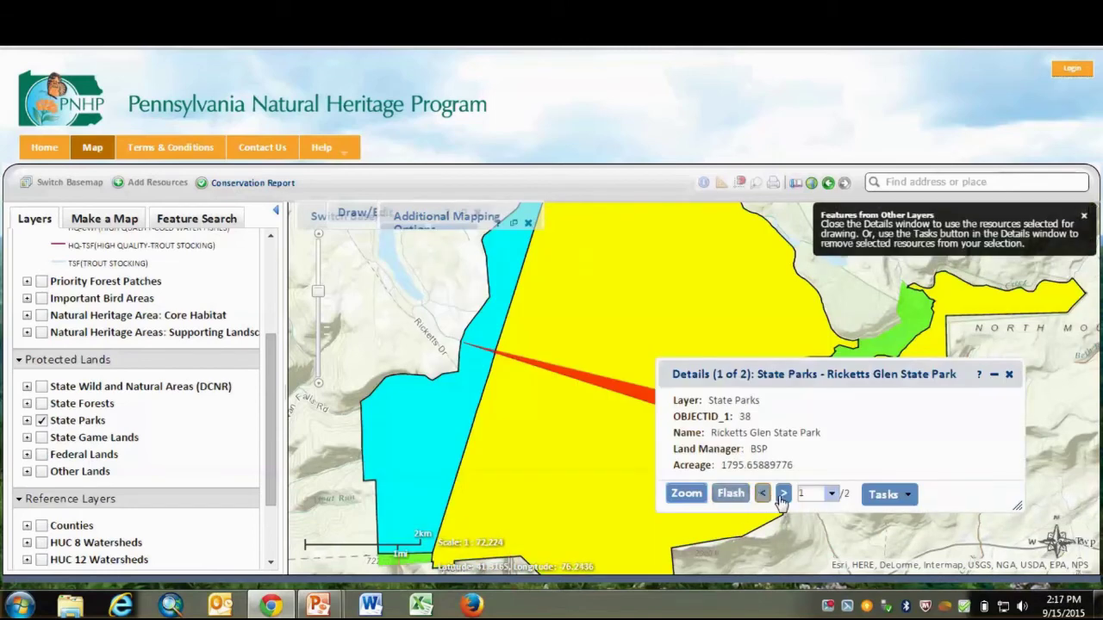
{"action": "left_click", "coordinate": [1010, 375]}
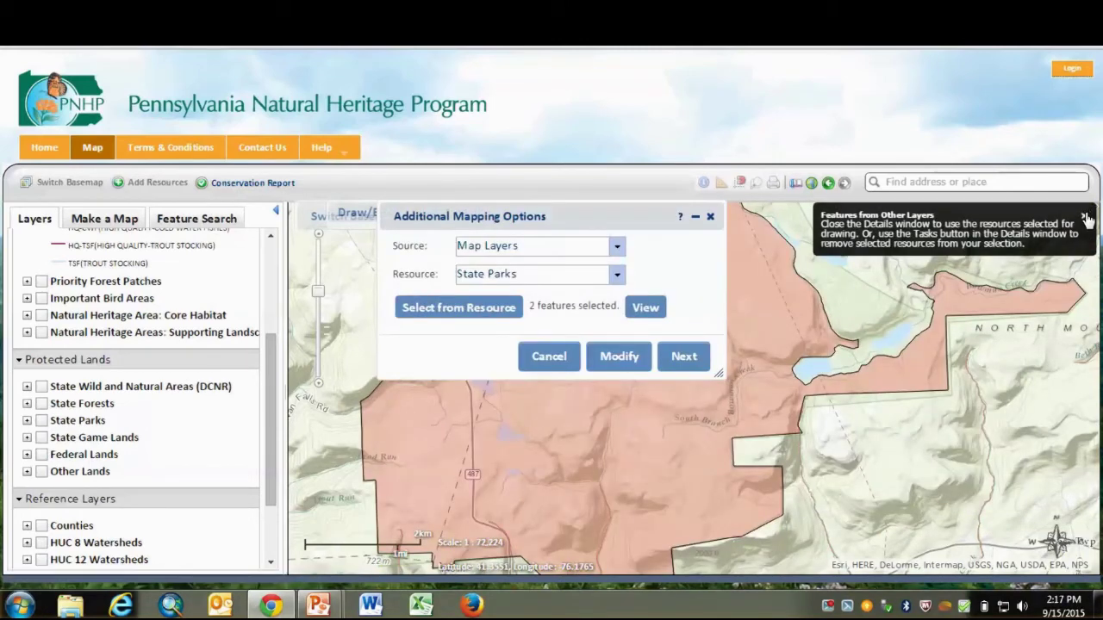
{"action": "left_click", "coordinate": [1085, 216]}
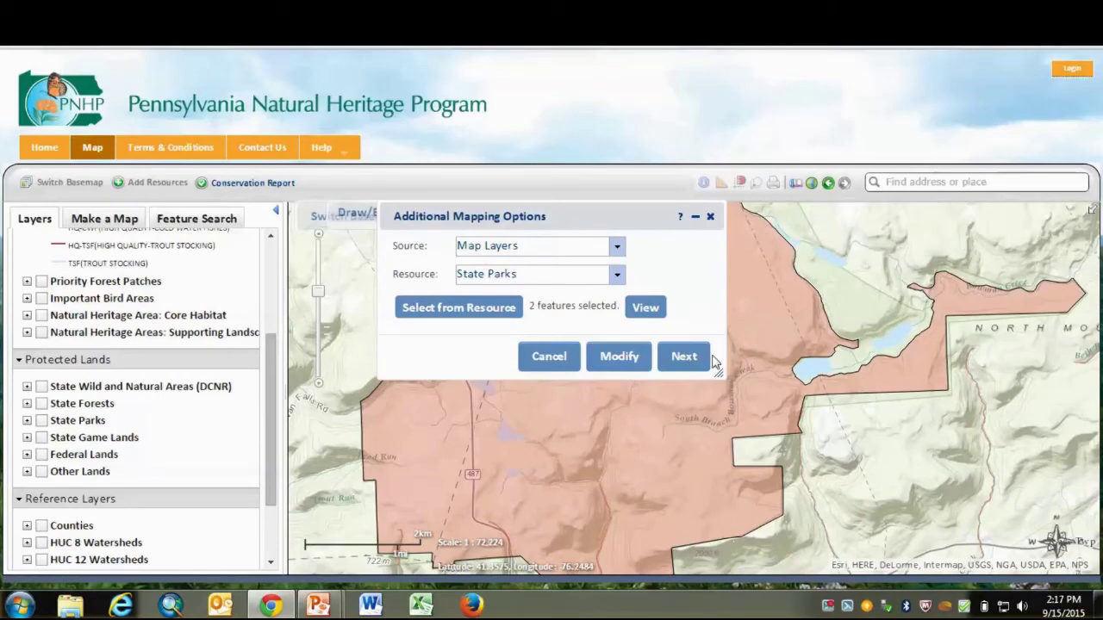
Move the mapping options off the park, use the selected features as the project area, and accept the drawing
{"action": "left_click", "coordinate": [318, 388]}
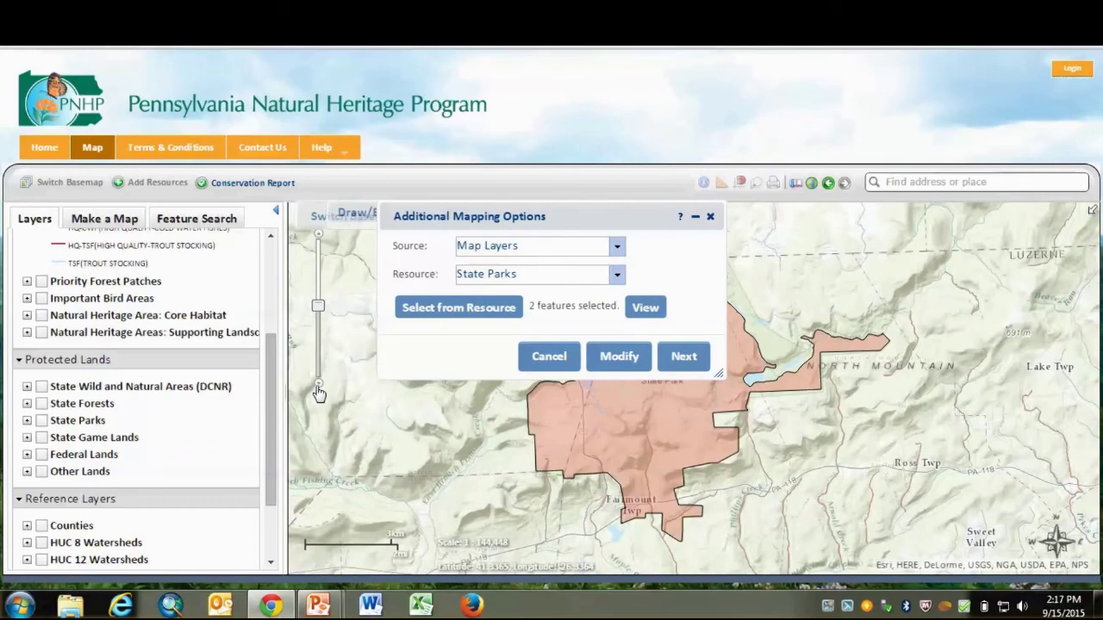
{"action": "left_click", "coordinate": [318, 390]}
{"action": "left_click_drag", "start_coordinate": [578, 227], "coordinate": [972, 406]}
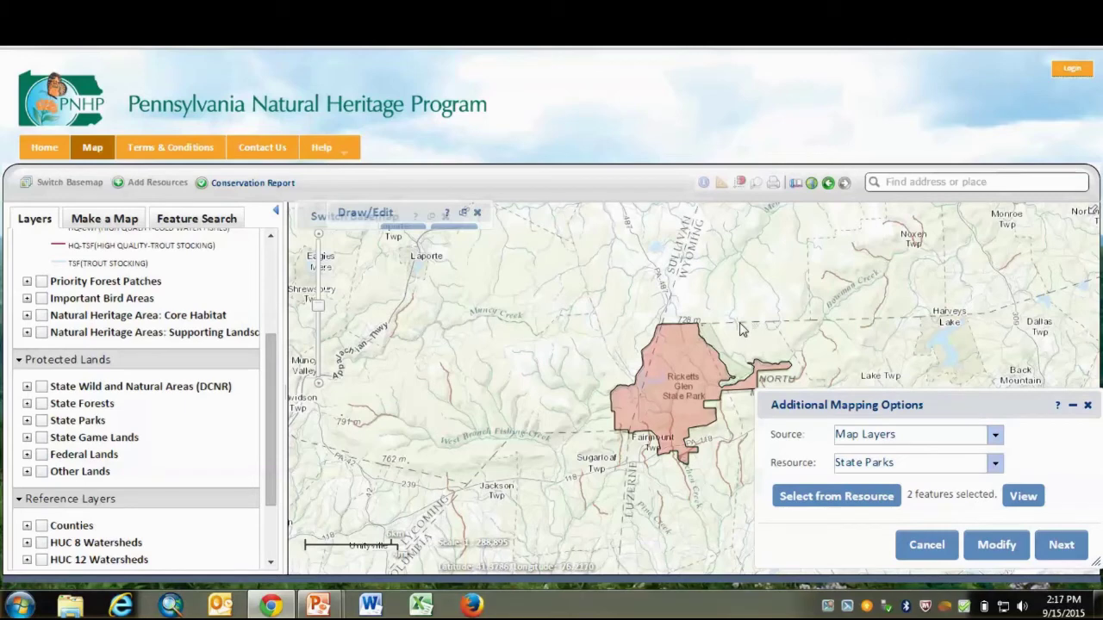
{"action": "left_click", "coordinate": [1060, 546]}
{"action": "left_click", "coordinate": [738, 276]}
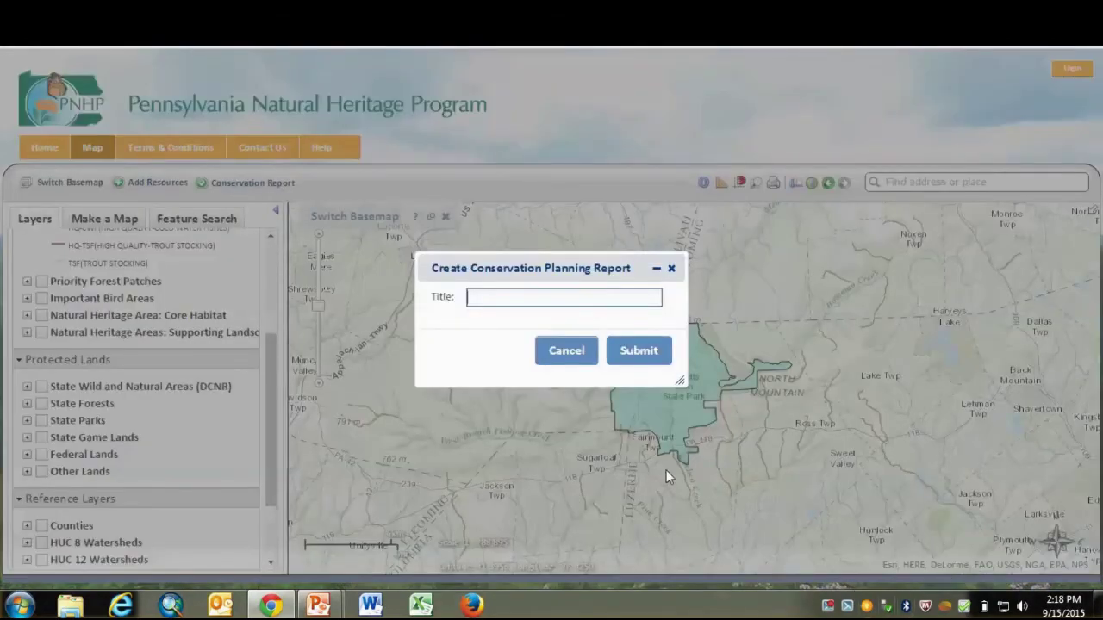
Title the conservation planning report "Ricketts Glen Report", submit it, and confirm opening it in a new window
{"action": "type", "text": "Ricketts Glen Report"}
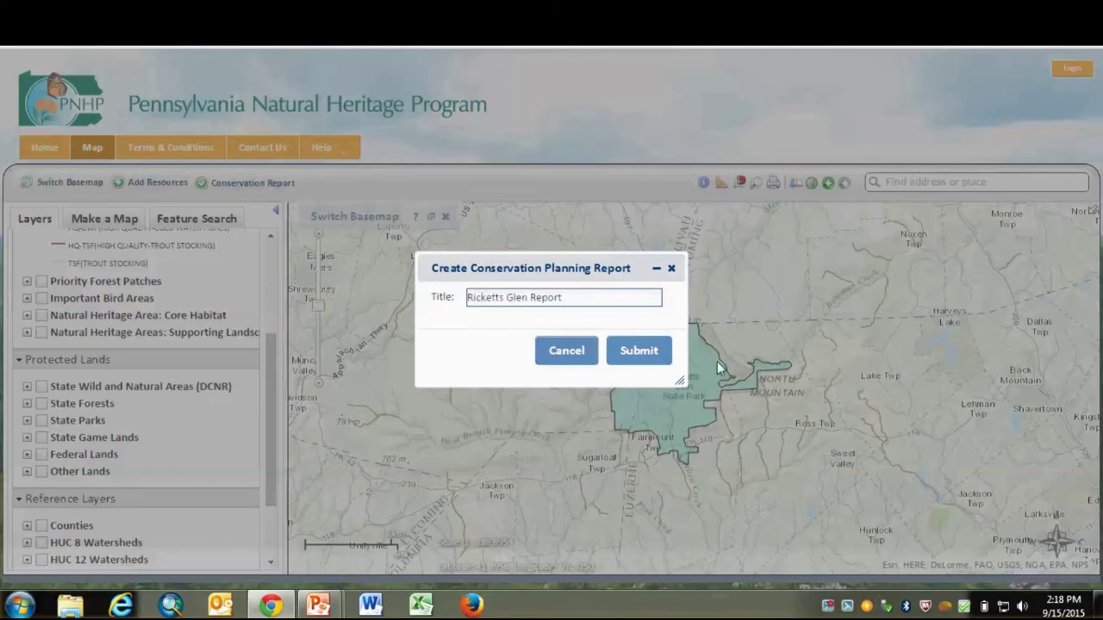
{"action": "left_click", "coordinate": [632, 354]}
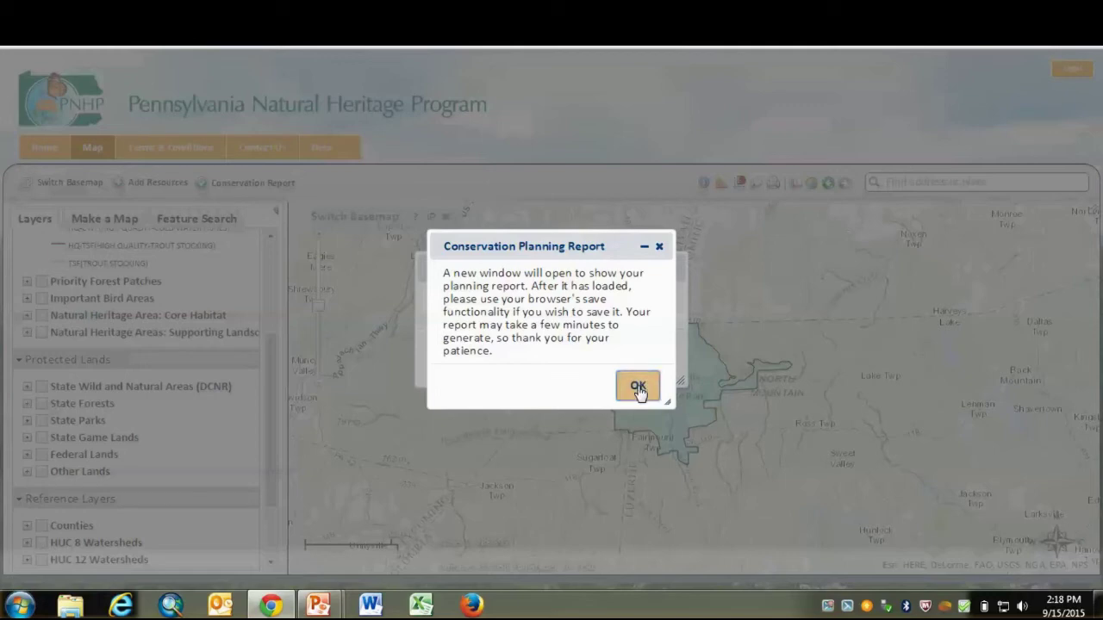
{"action": "left_click", "coordinate": [636, 388]}
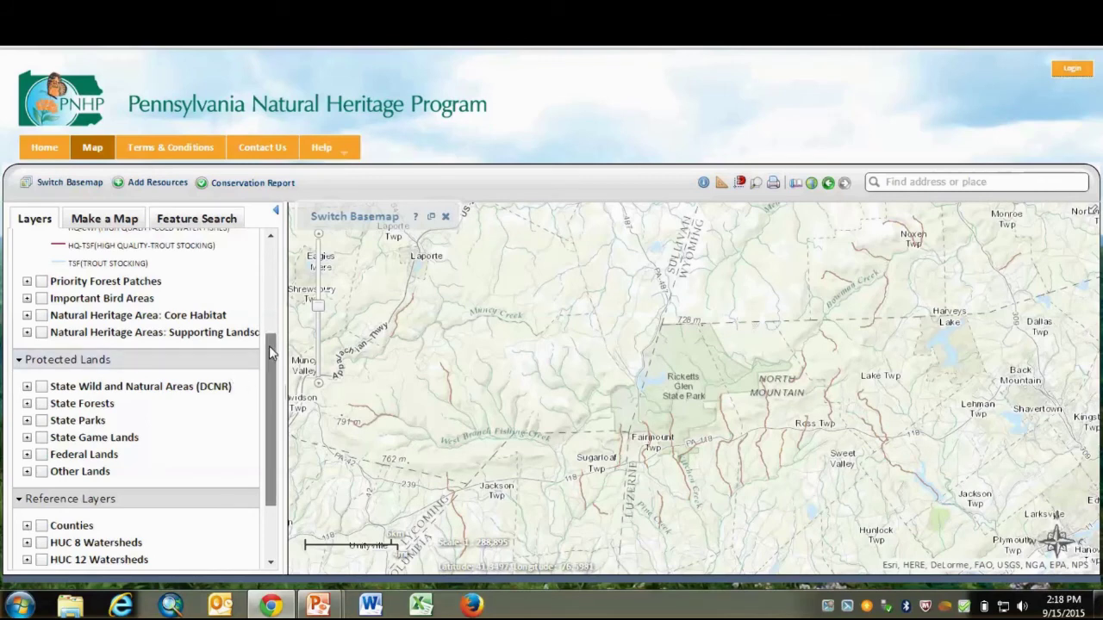
Turn off the Class A Streams layer and collapse the Chapter 93 Designated Streams legend
{"action": "scroll", "coordinate": [270, 352], "scroll_direction": "up", "scroll_amount": 3}
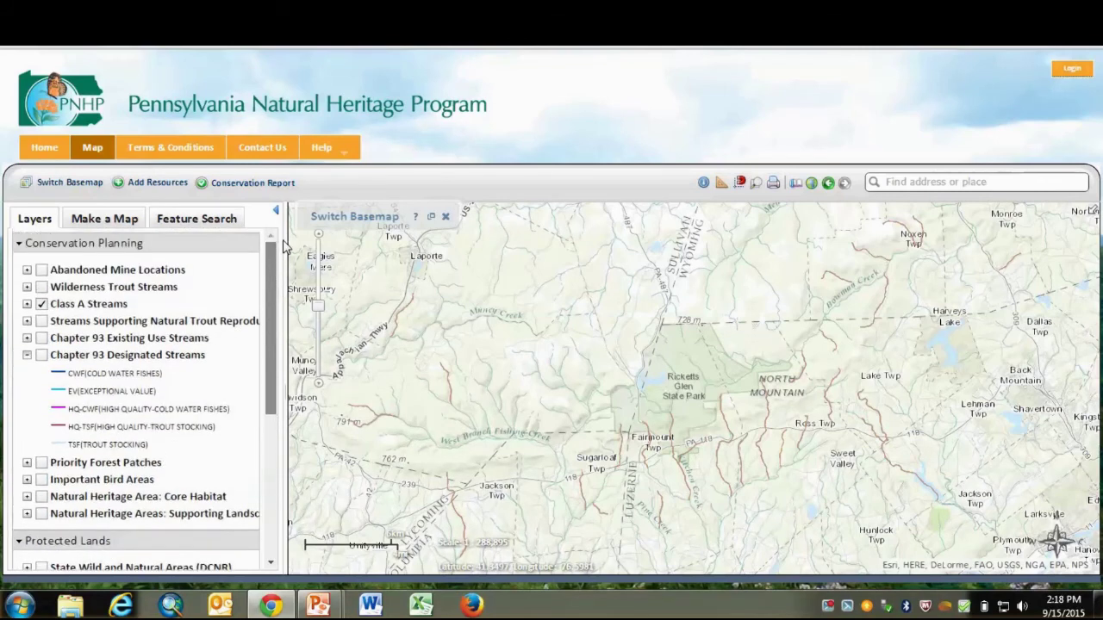
{"action": "left_click", "coordinate": [42, 306]}
{"action": "left_click", "coordinate": [27, 355]}
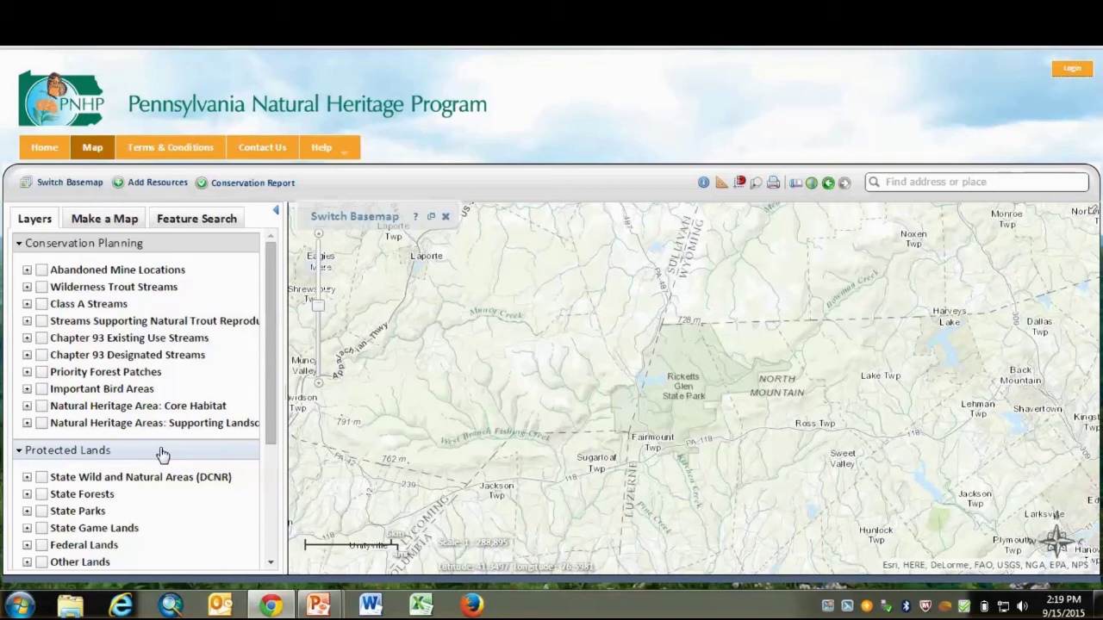
{"action": "left_click", "coordinate": [141, 182]}
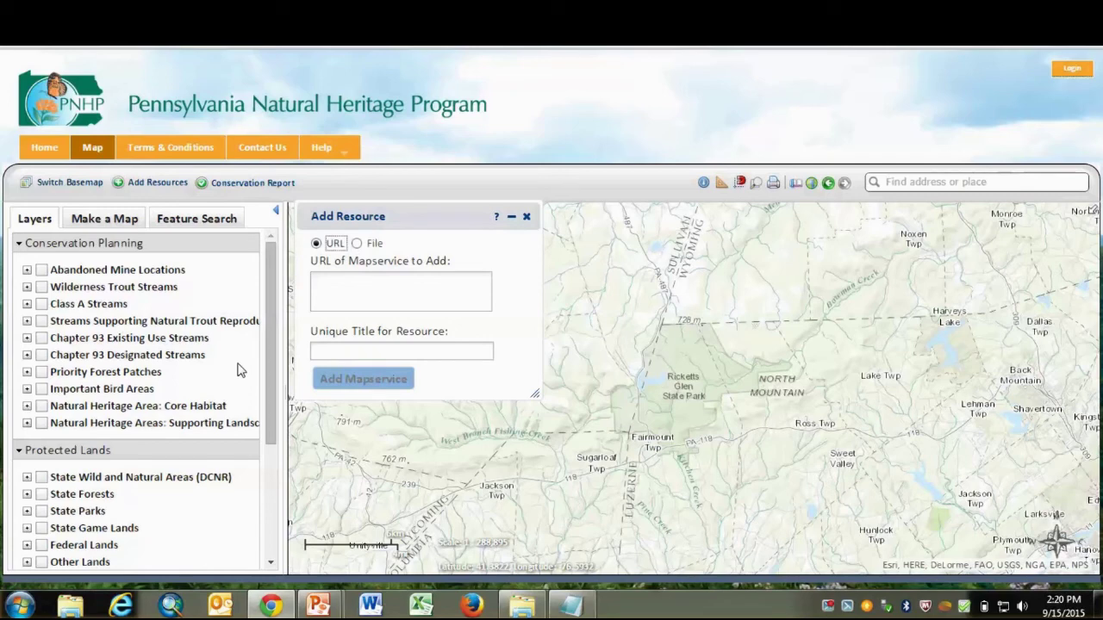
{"action": "left_click", "coordinate": [318, 284]}
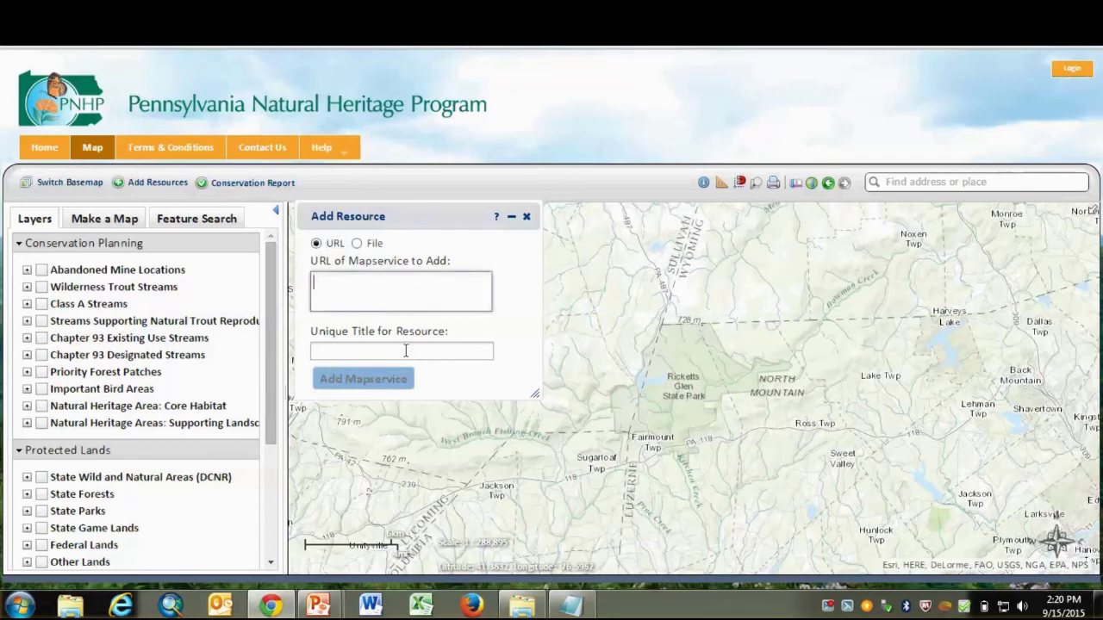
{"action": "right_click", "coordinate": [319, 283]}
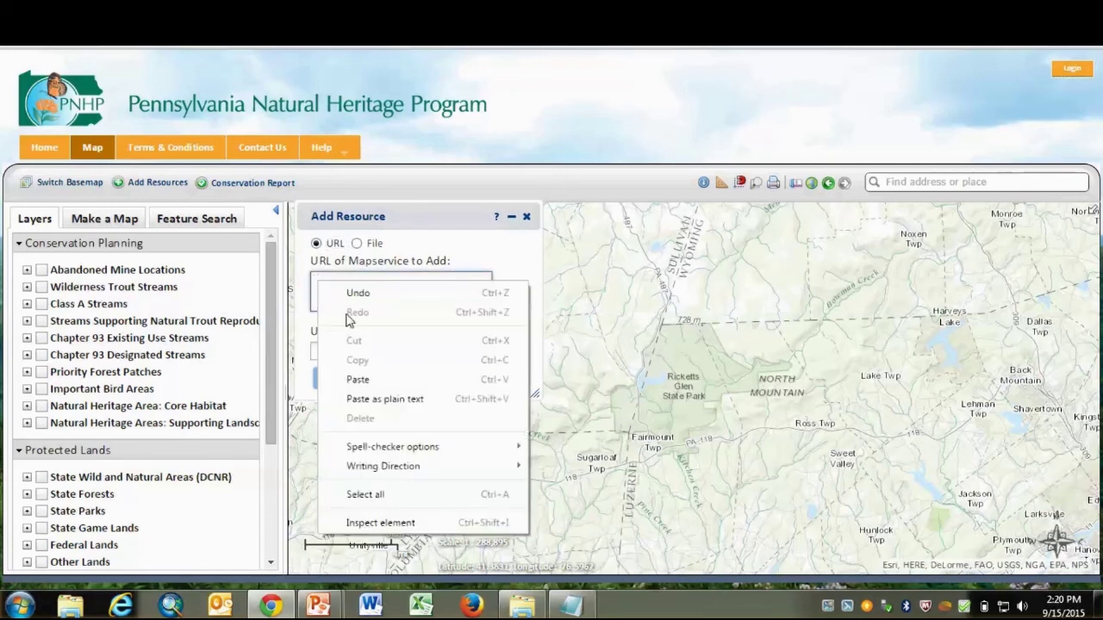
{"action": "left_click", "coordinate": [369, 379]}
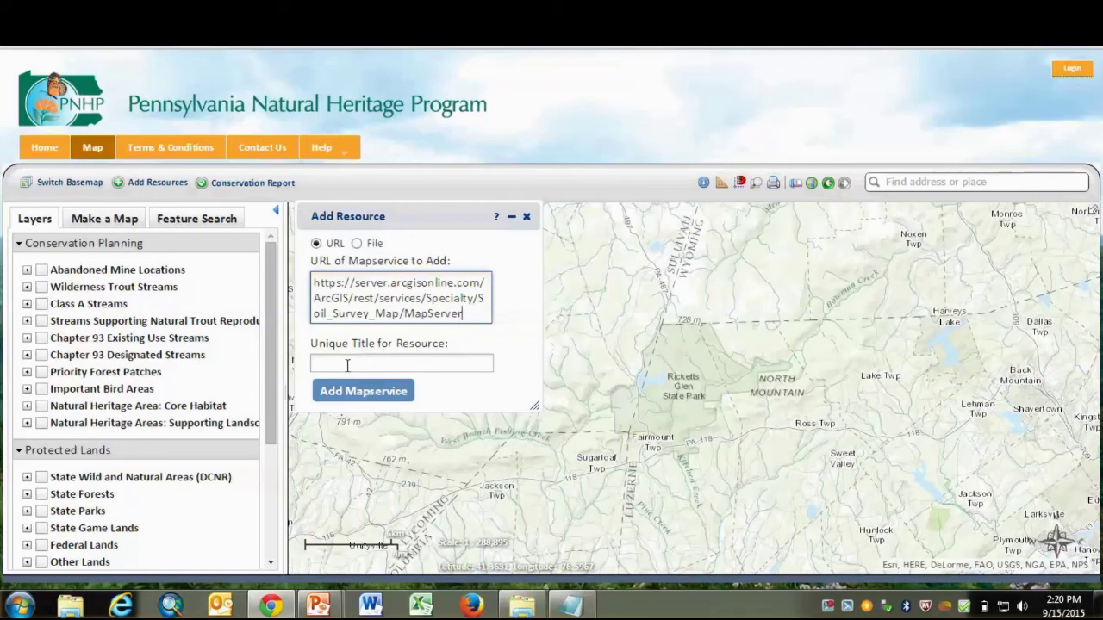
{"action": "left_click", "coordinate": [346, 362]}
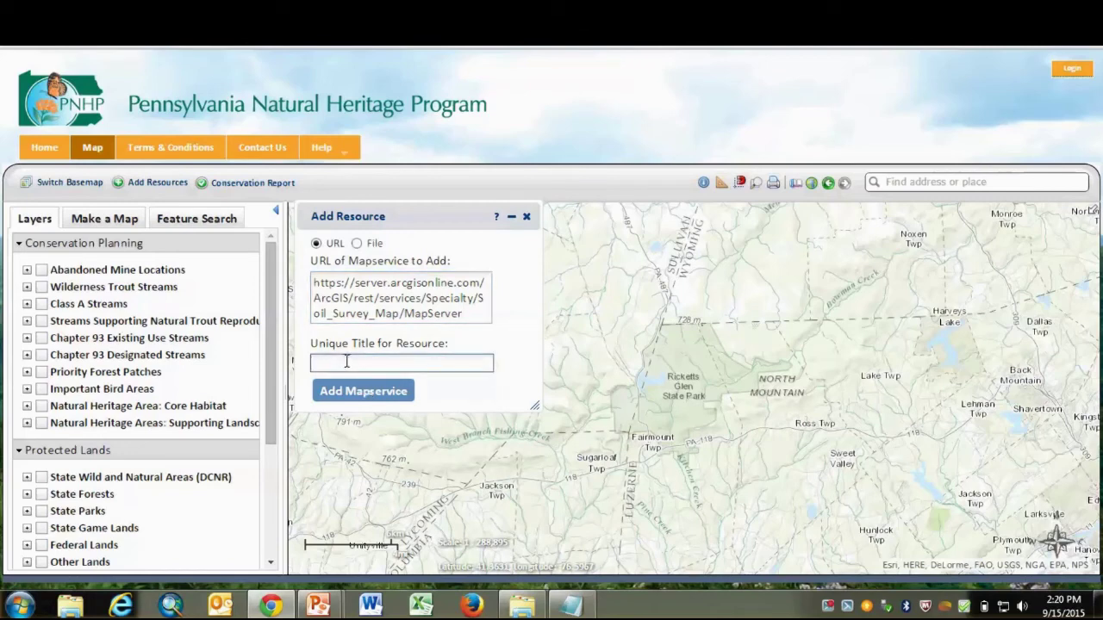
{"action": "type", "text": "Soils"}
{"action": "left_click", "coordinate": [360, 392]}
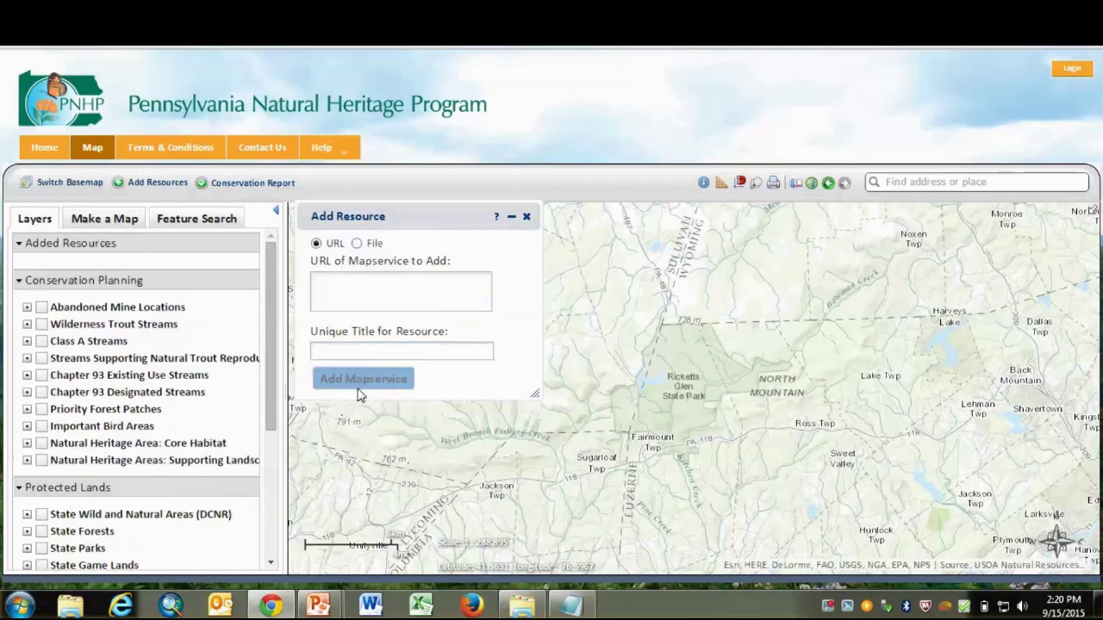
{"action": "left_click", "coordinate": [526, 217]}
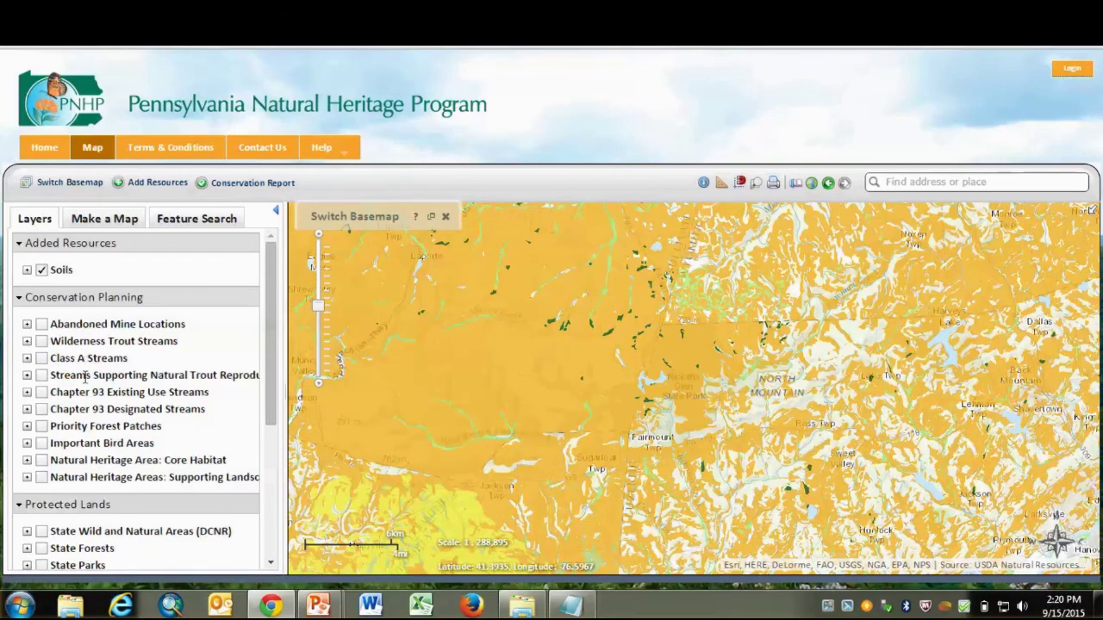
{"action": "mouse_move", "coordinate": [72, 275]}
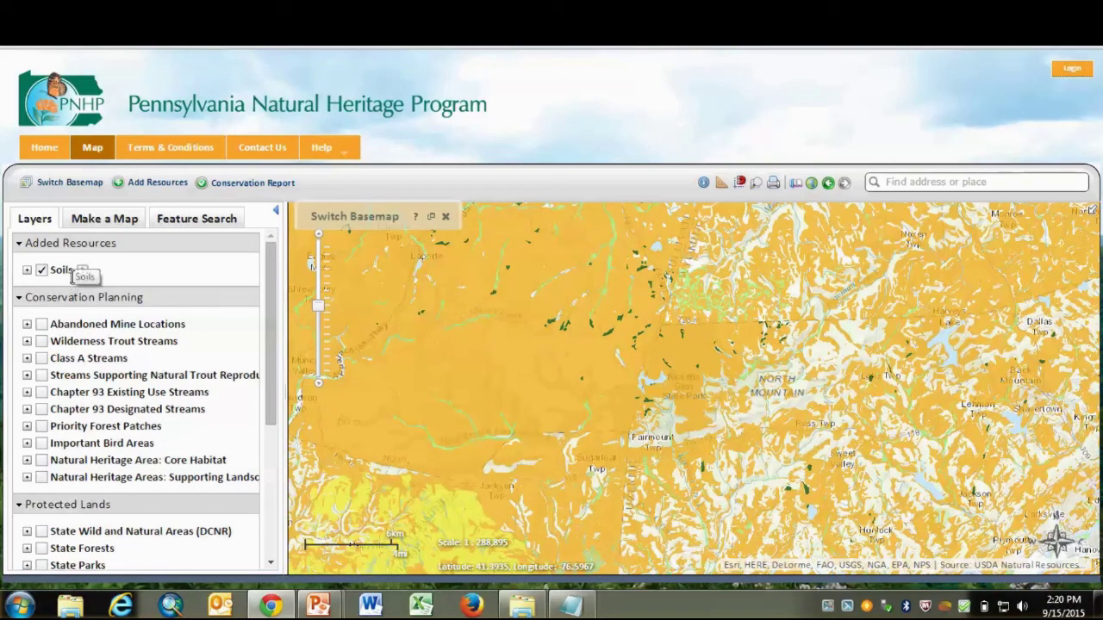